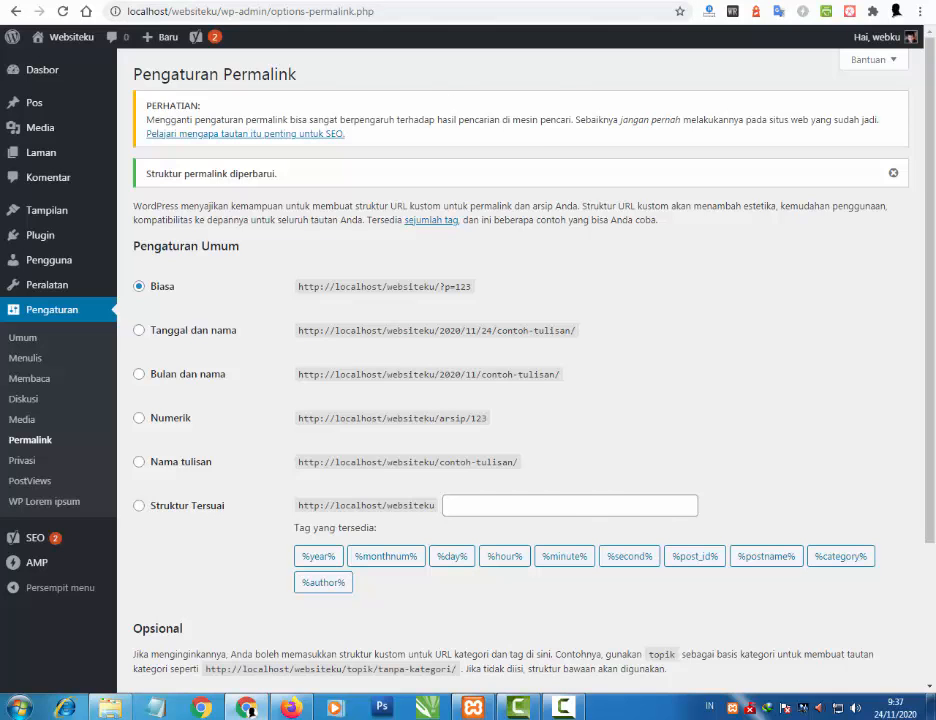
Step: Switch to the open post on the site and examine its address, especially the ?p=82 ending
click(322, 0)
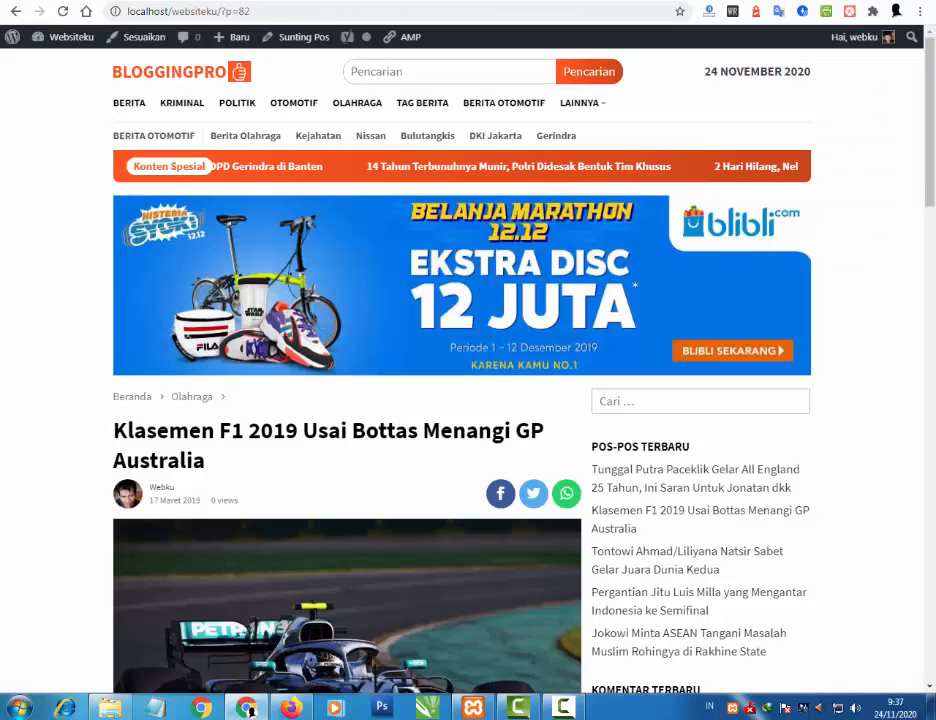
click(129, 11)
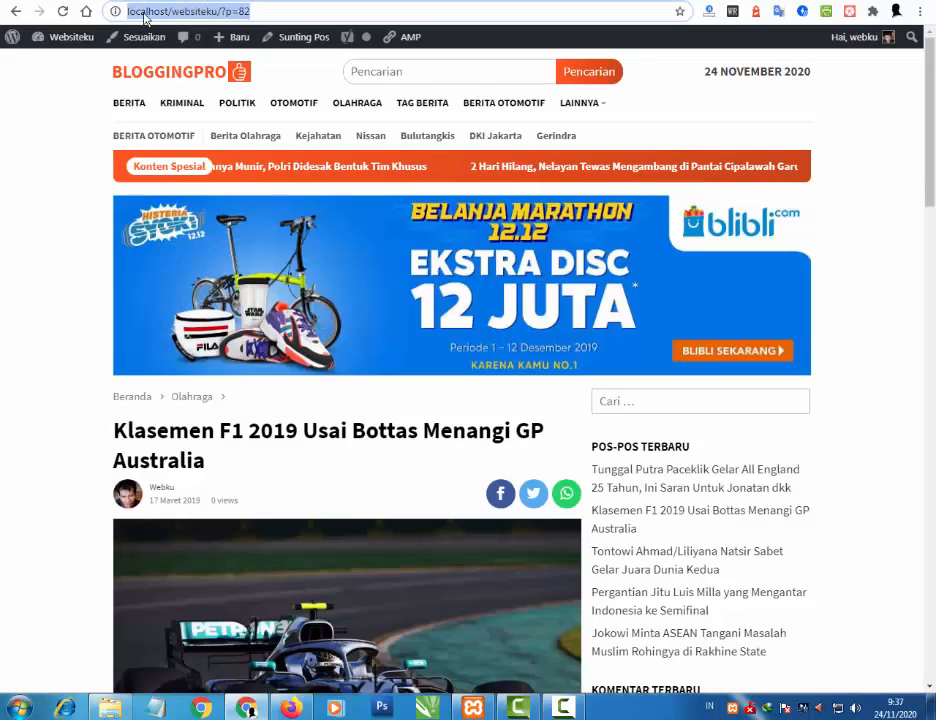
click(127, 11)
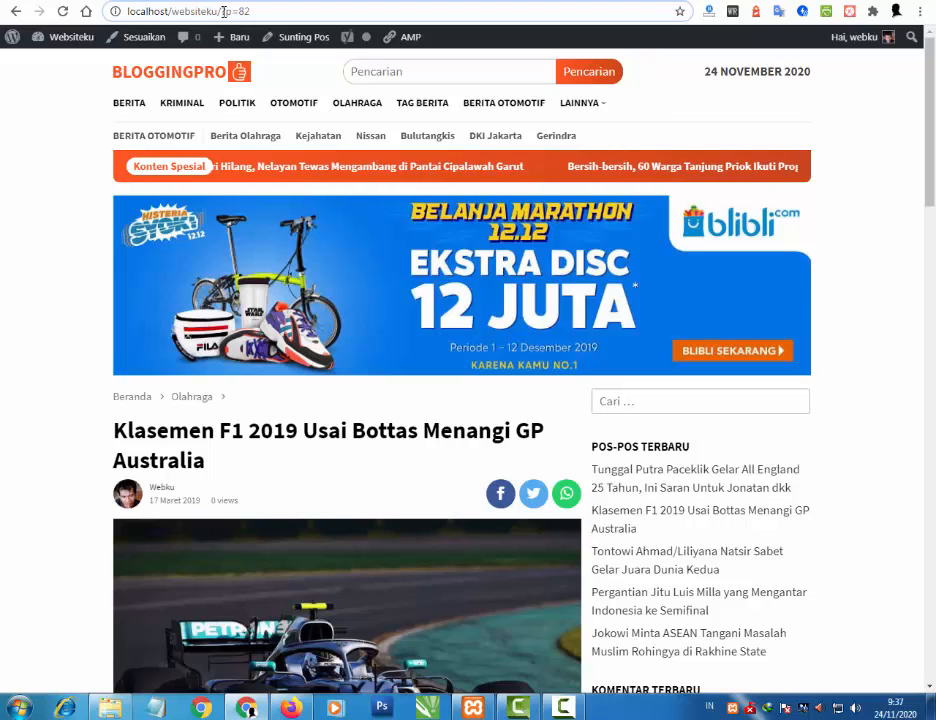
drag(221, 11, 292, 9)
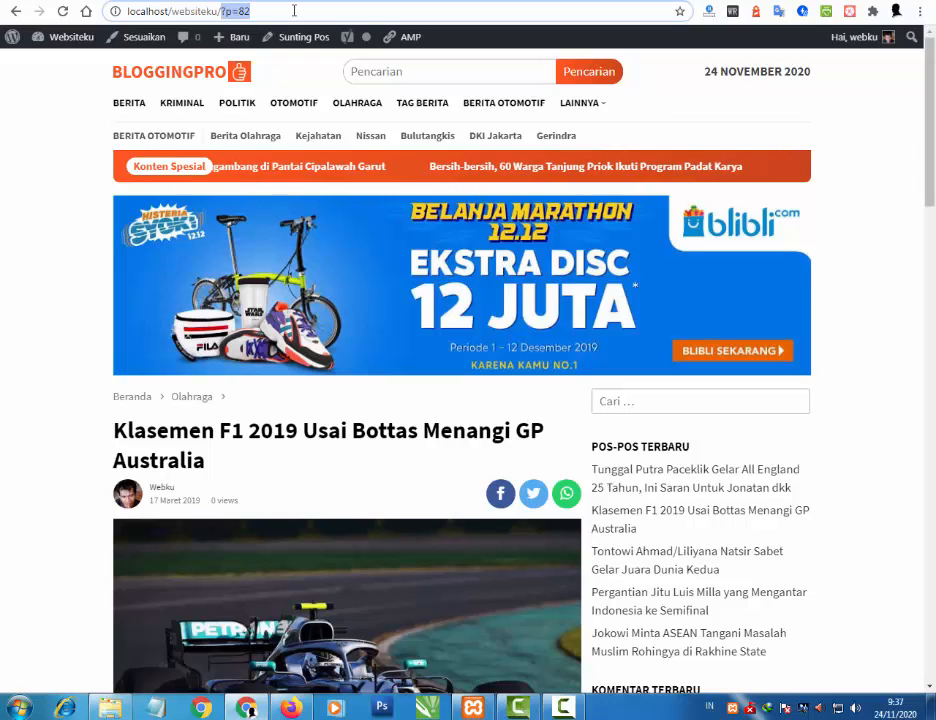
Step: Return to the permalink settings and examine the parts of the Biasa example address
click(282, 0)
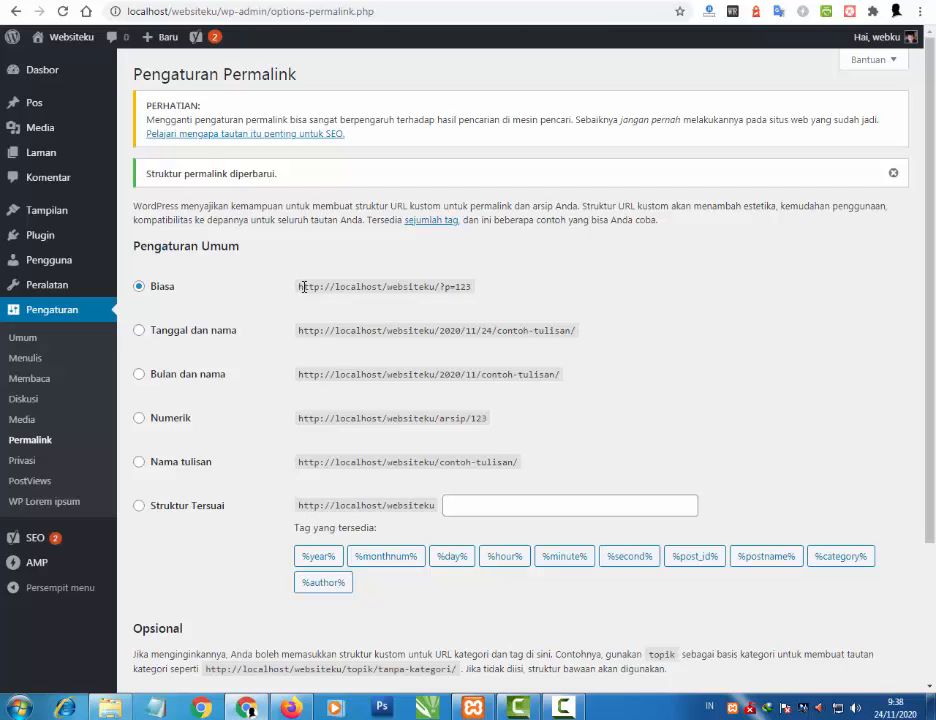
drag(303, 287, 505, 295)
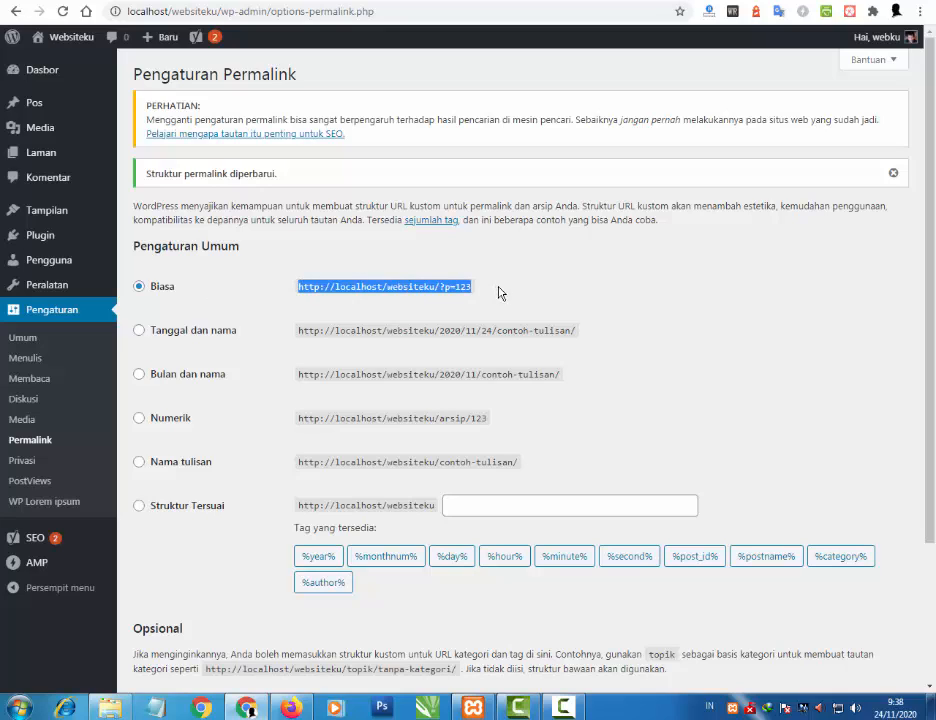
click(386, 289)
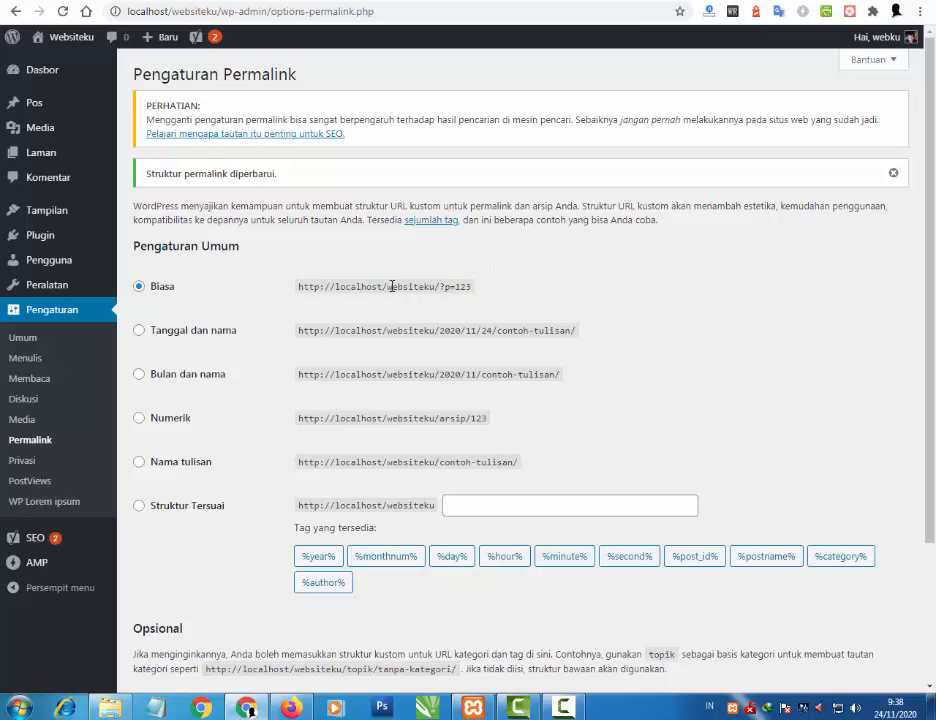
drag(389, 287, 449, 288)
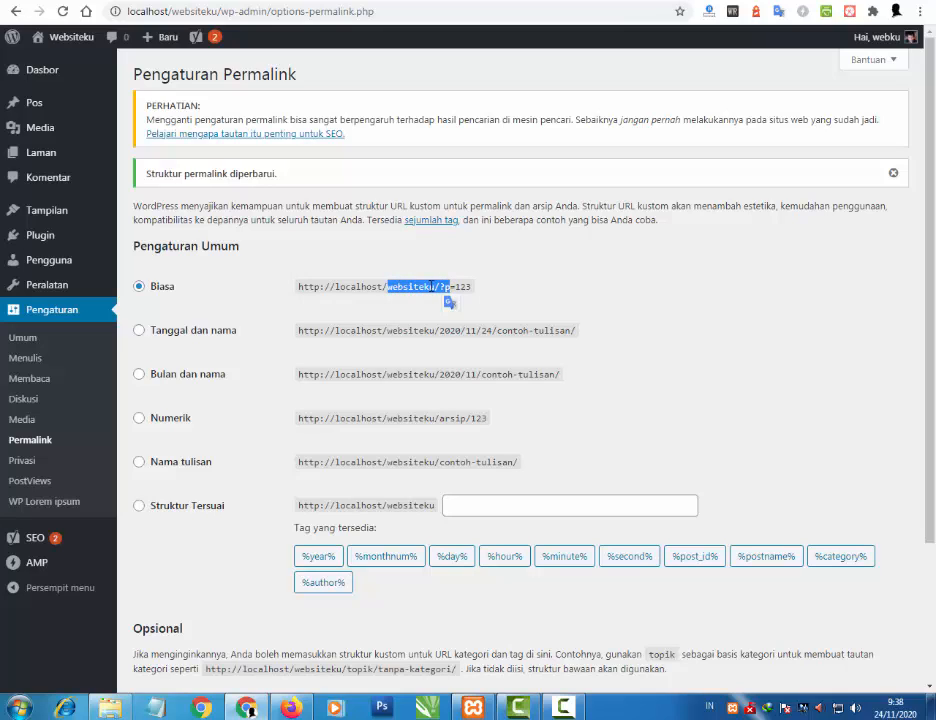
click(430, 287)
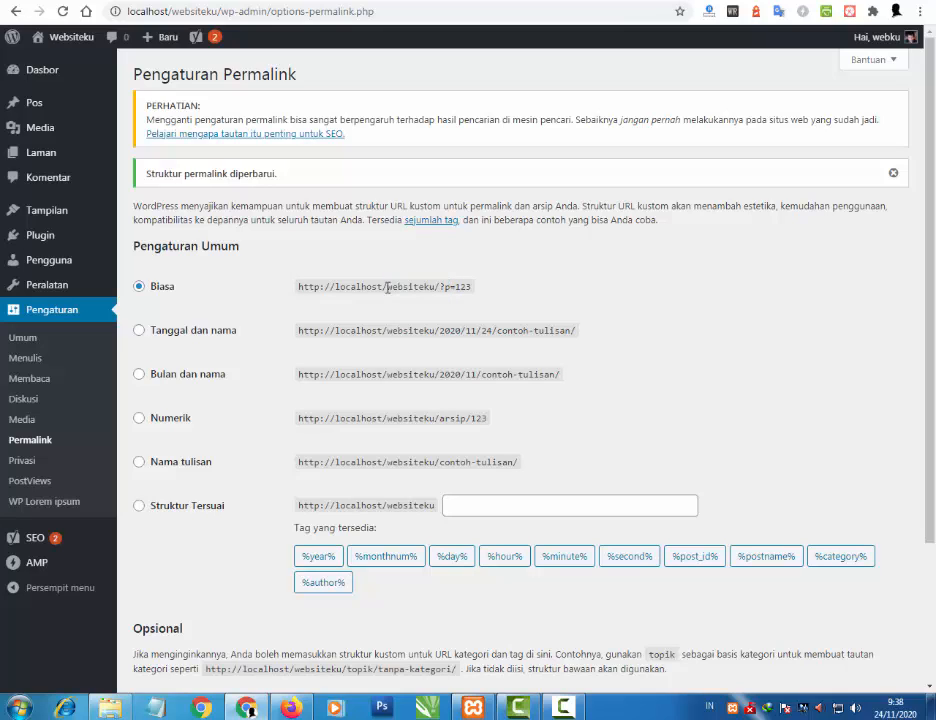
drag(388, 288, 476, 290)
click(440, 289)
click(476, 292)
Step: Examine the endings of the Numerik and Nama tulisan example addresses, and dismiss the Windows color scheme prompt
drag(437, 418, 543, 423)
click(545, 428)
drag(436, 462, 538, 468)
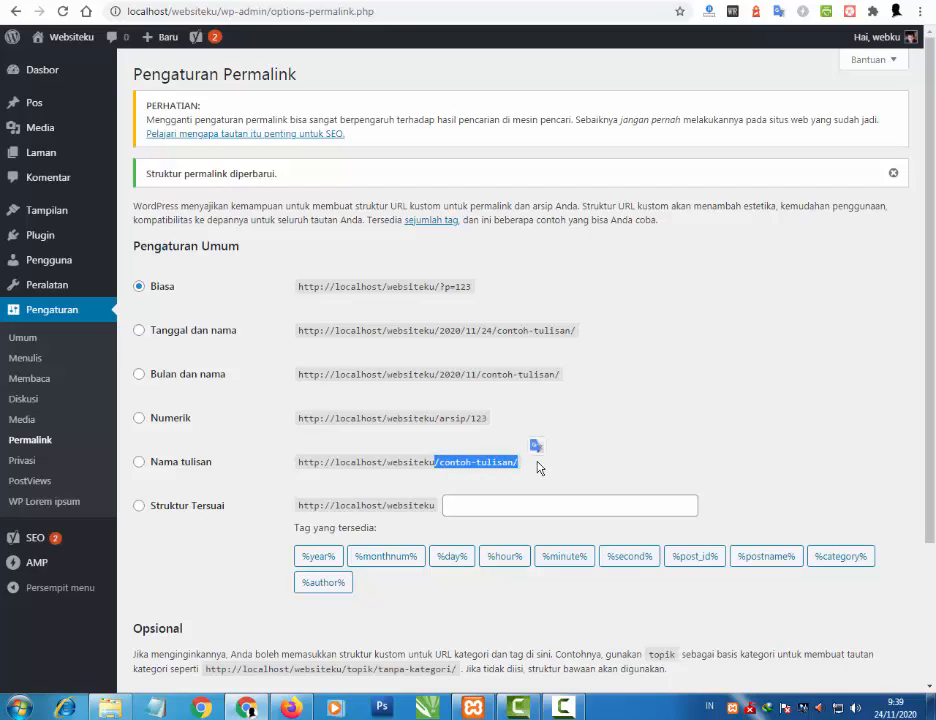
click(538, 468)
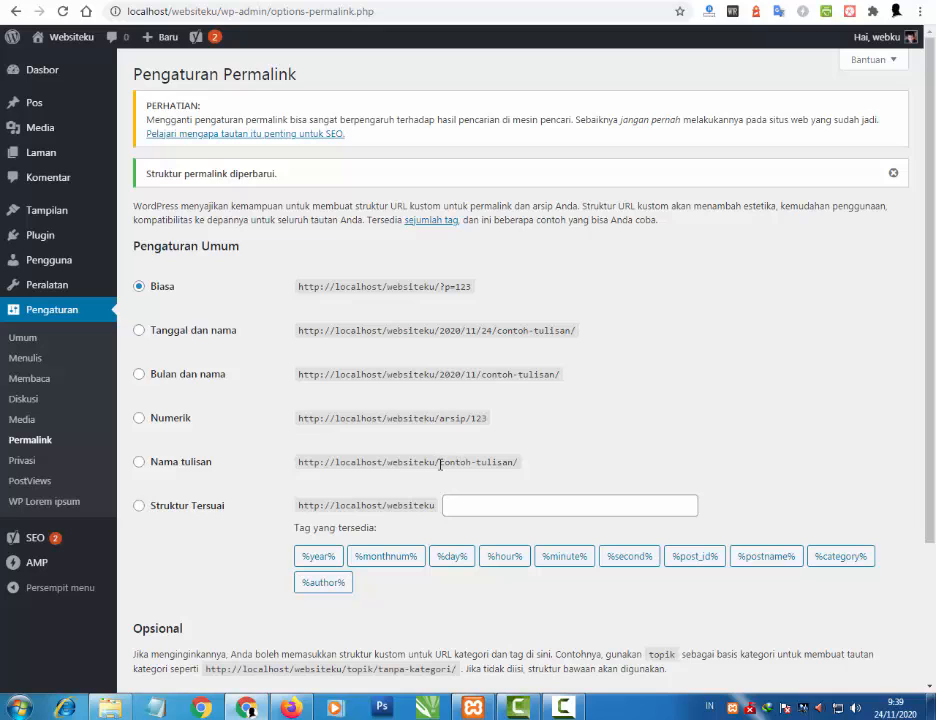
drag(440, 464, 466, 466)
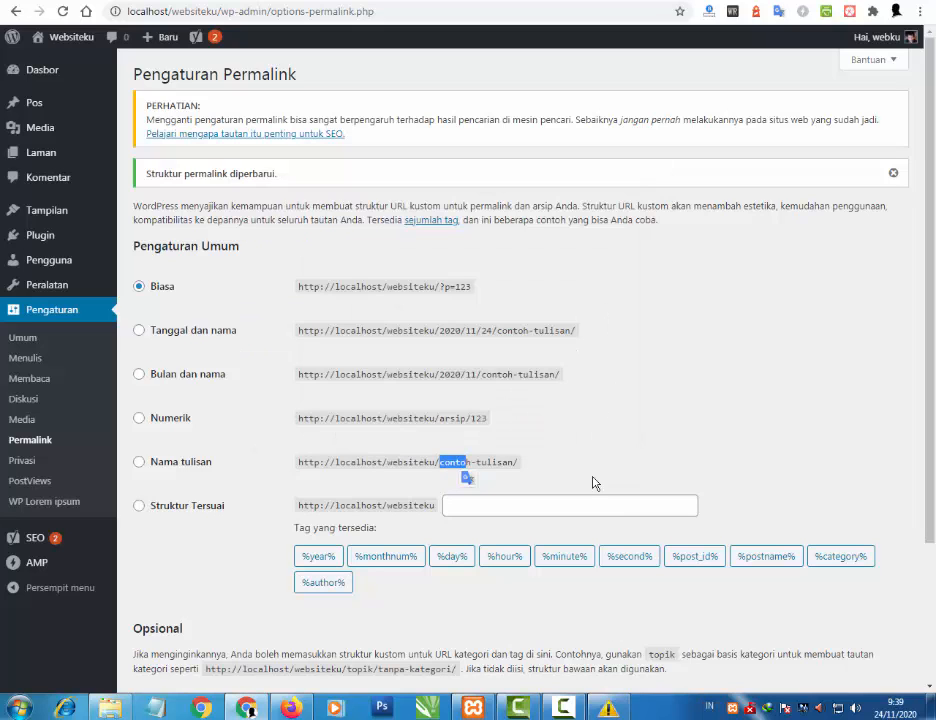
click(607, 710)
click(648, 184)
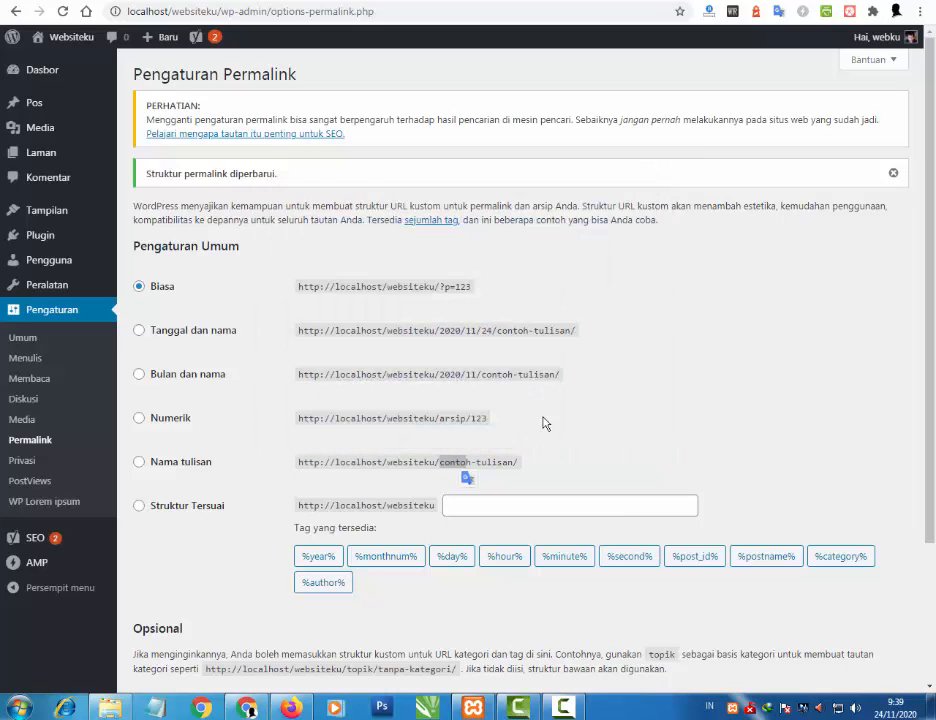
Step: Compare the /contoh-tulisan/ ending of the Nama tulisan example with the number in the Biasa example, dismissing the Windows color scheme prompt
click(535, 467)
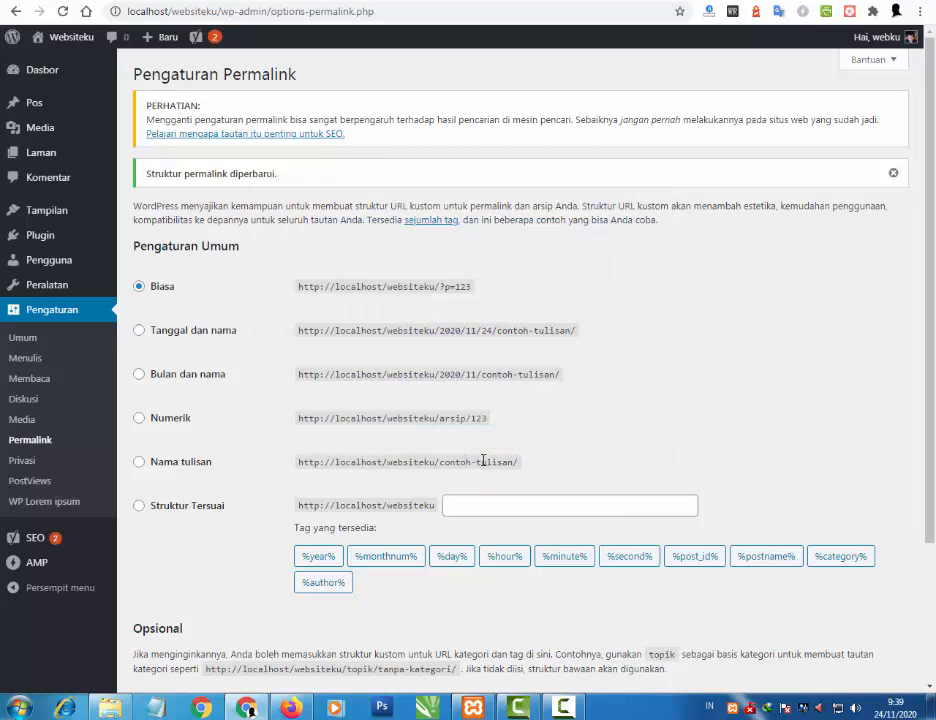
double_click(487, 463)
click(460, 462)
double_click(460, 462)
double_click(466, 287)
click(505, 293)
drag(436, 462, 593, 456)
click(591, 445)
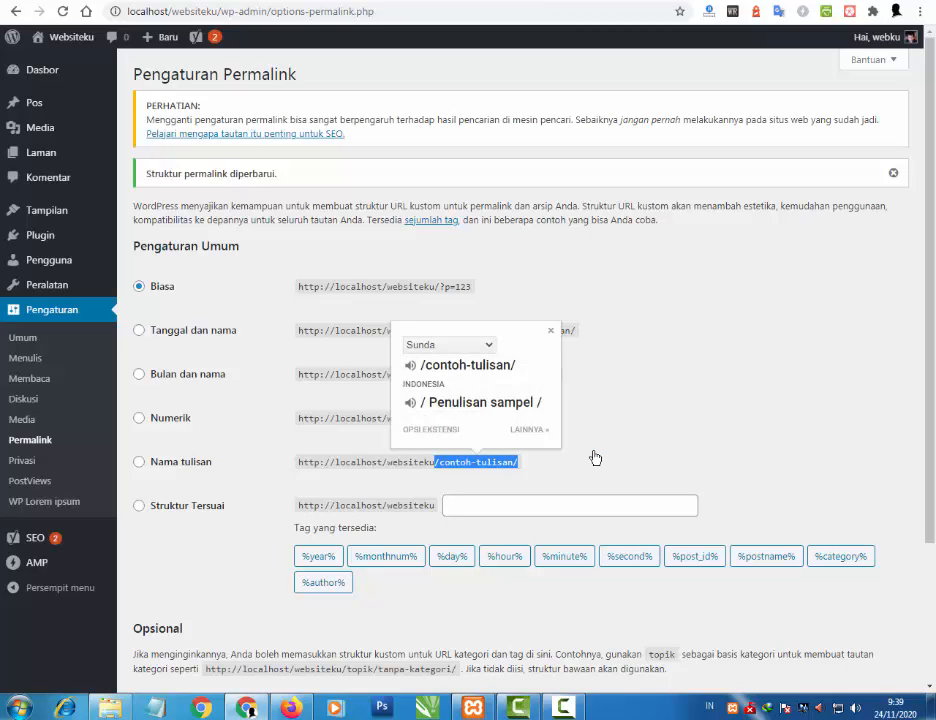
click(595, 457)
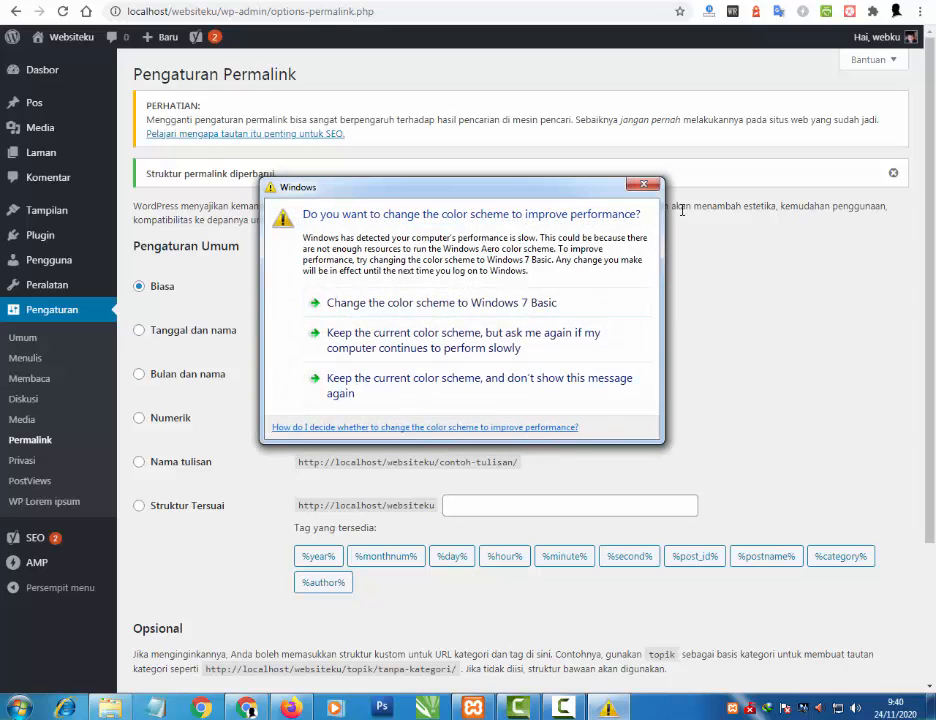
click(647, 185)
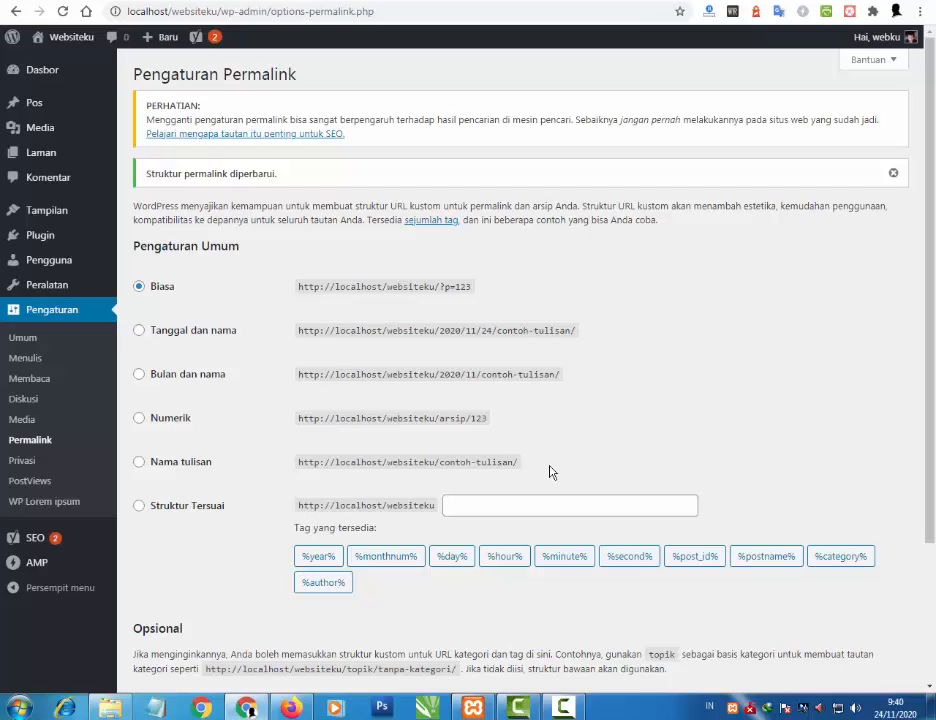
drag(530, 465, 434, 463)
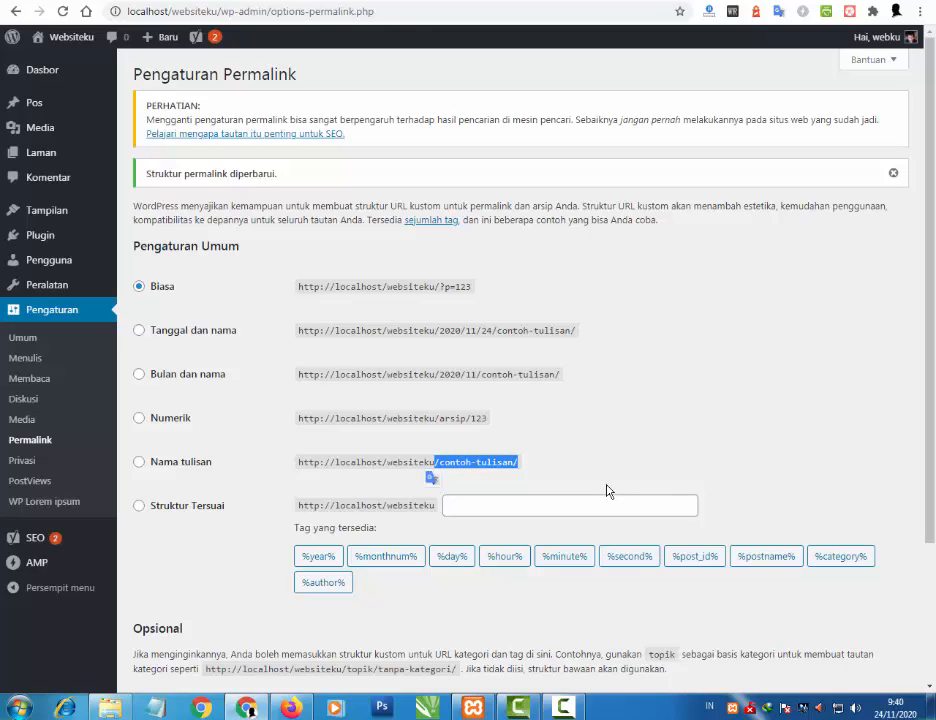
click(566, 461)
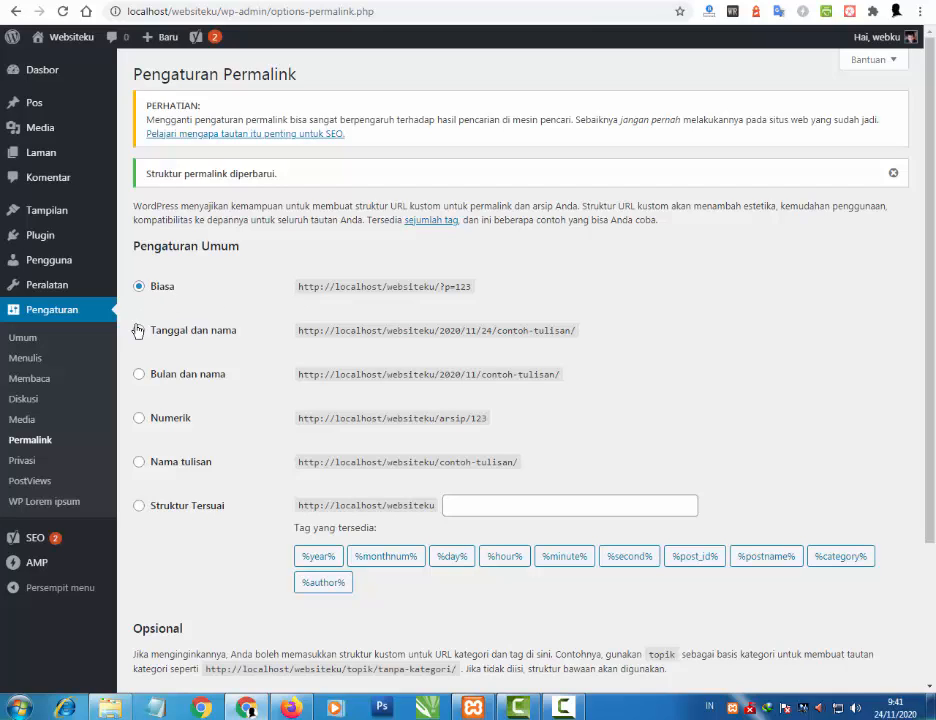
Step: Select the Struktur Tersuai permalink option and insert the %post_id% tag into its structure
click(140, 509)
click(694, 558)
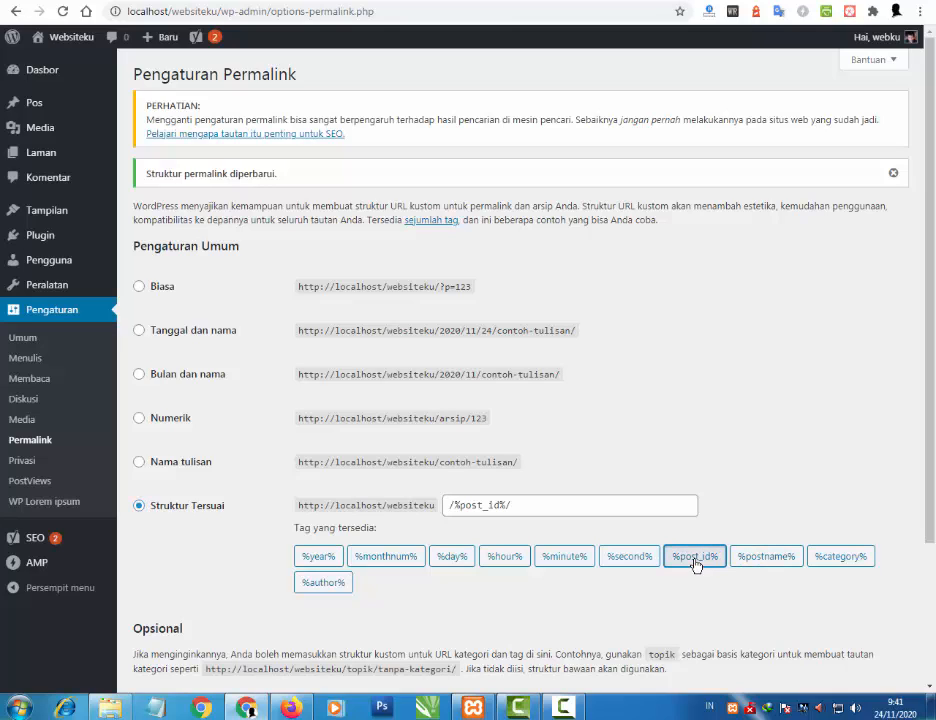
click(522, 505)
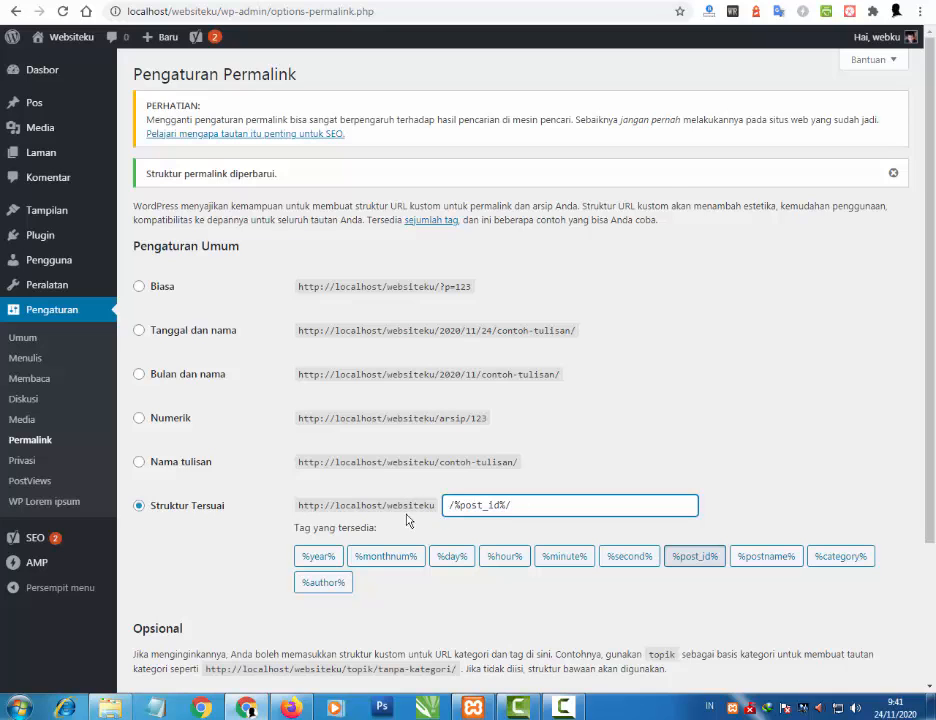
click(645, 185)
Step: Replace the contents of the custom permalink structure with the %postname% tag
drag(552, 501, 452, 505)
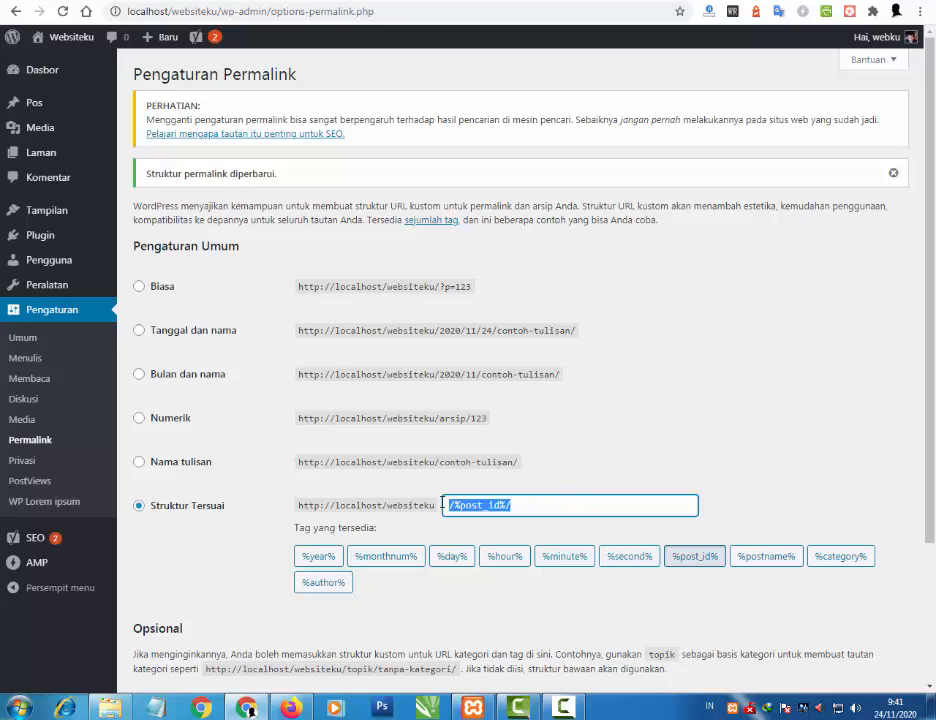
key(BackSpace)
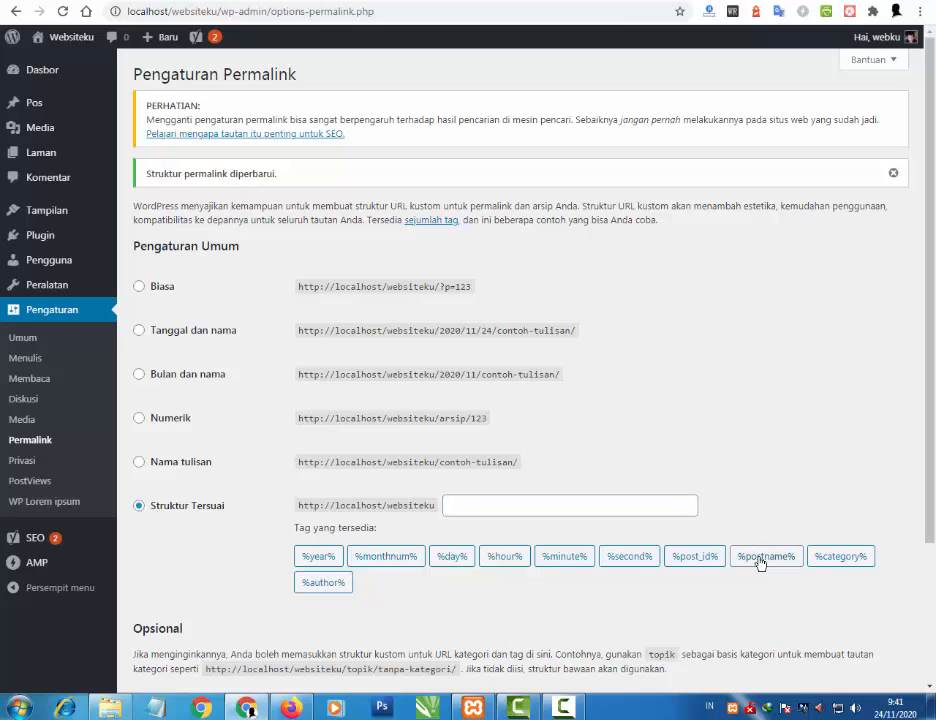
click(760, 556)
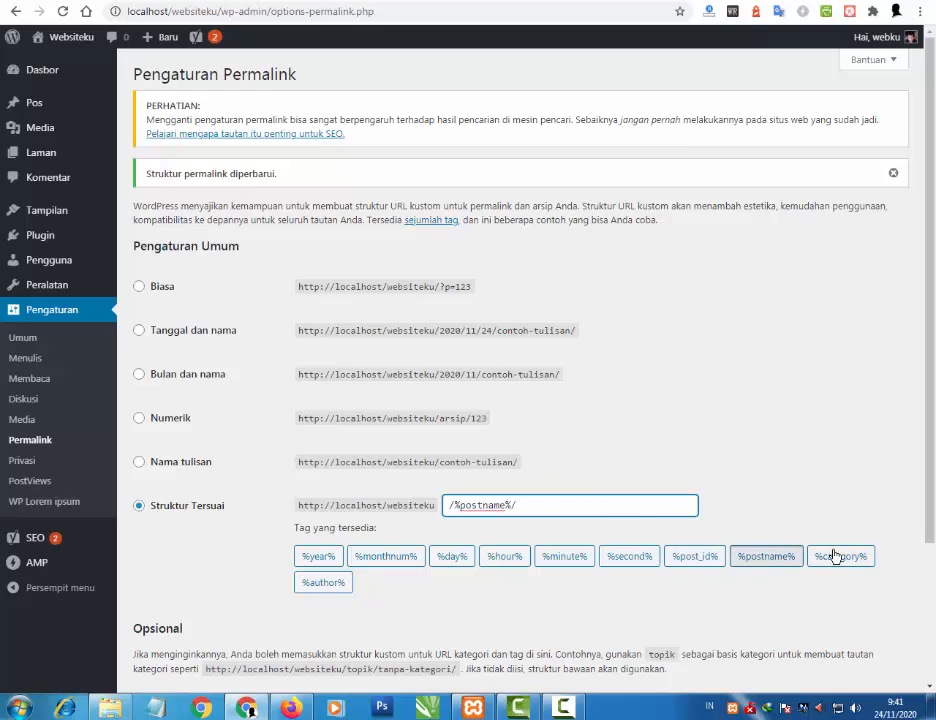
scroll(428, 462, down, 3)
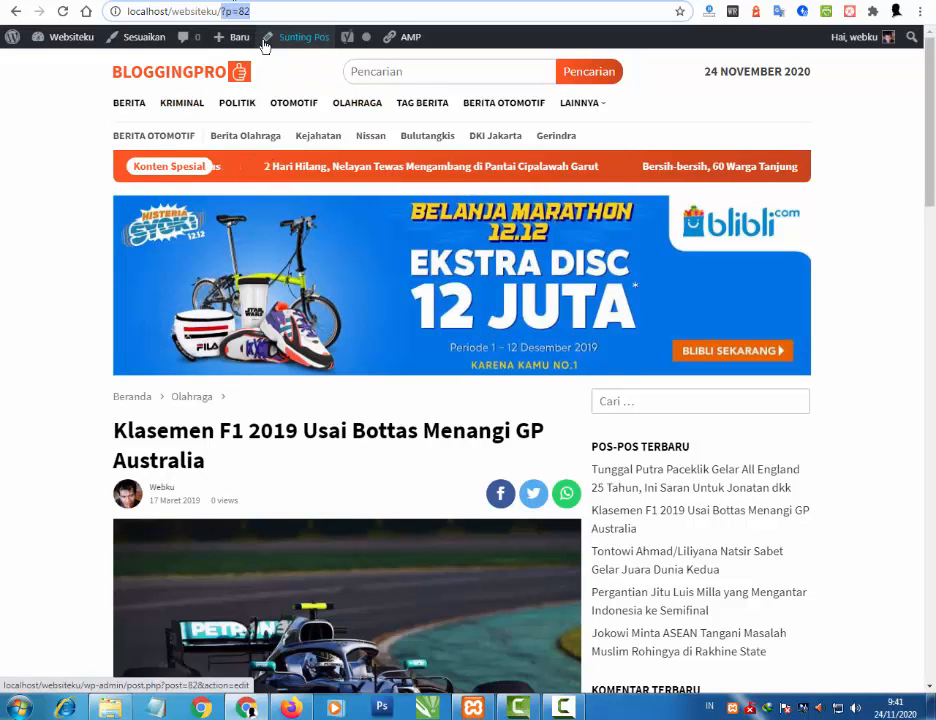
Step: Open two other recent posts on the site and examine the ?p= endings of their addresses before saving the structure
drag(267, 11, 163, 11)
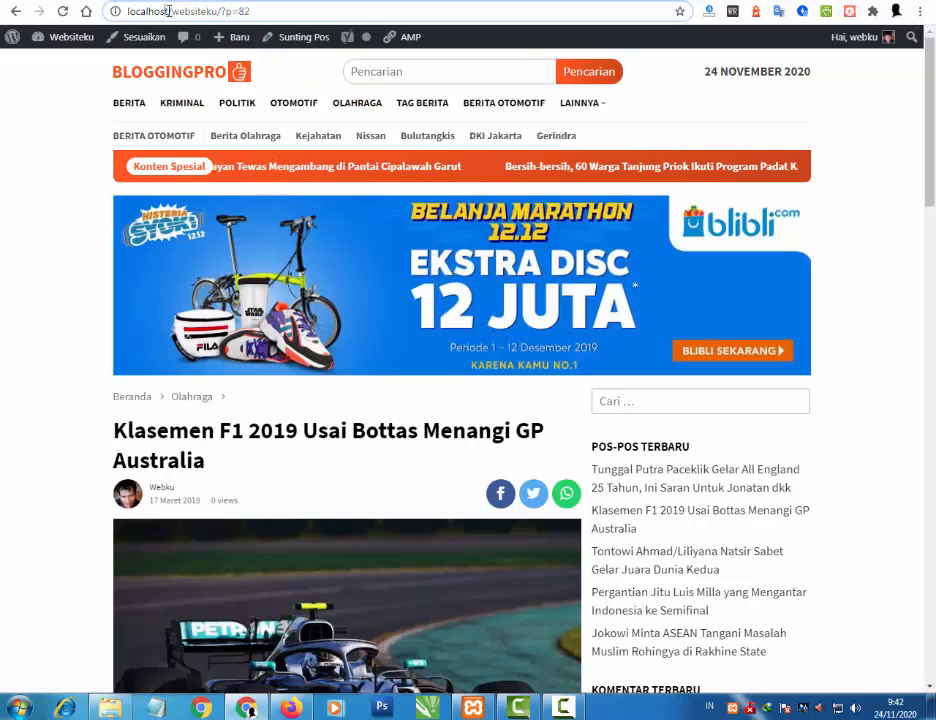
click(262, 10)
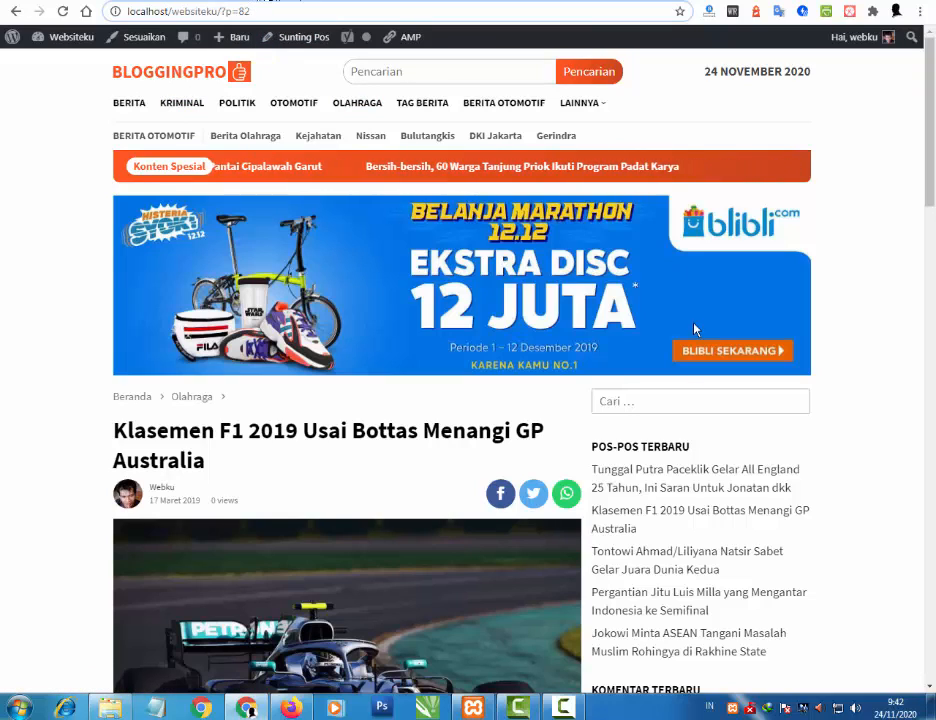
click(655, 553)
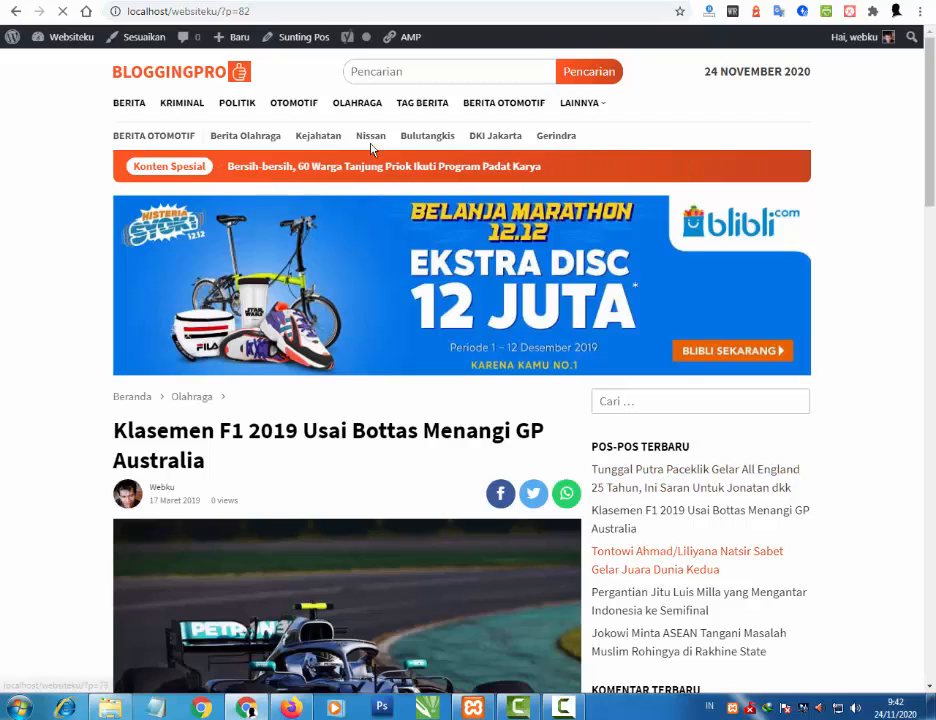
drag(216, 11, 267, 11)
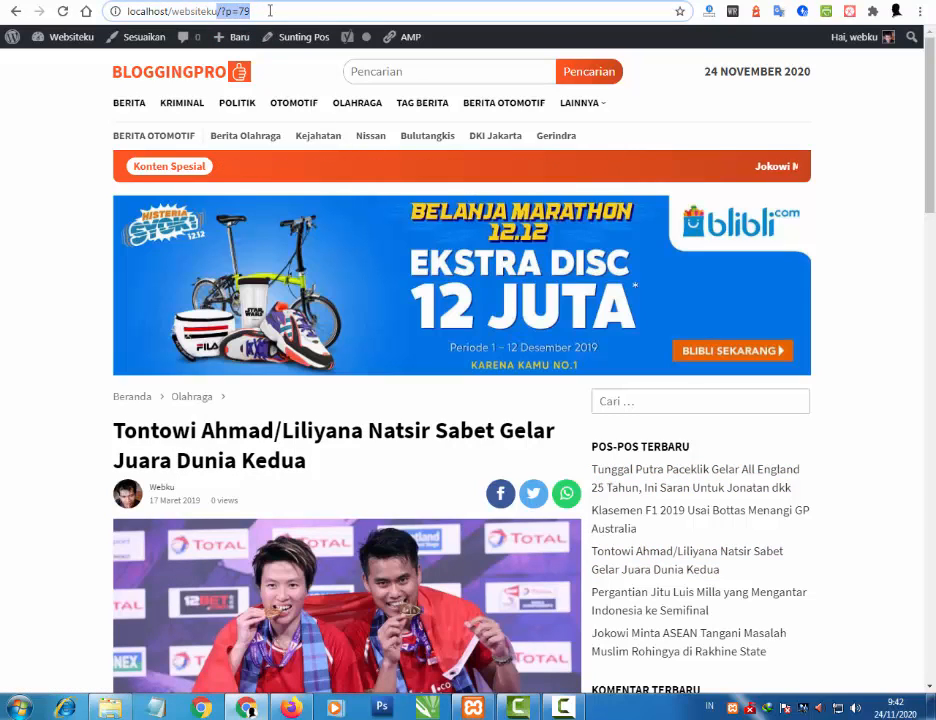
click(641, 598)
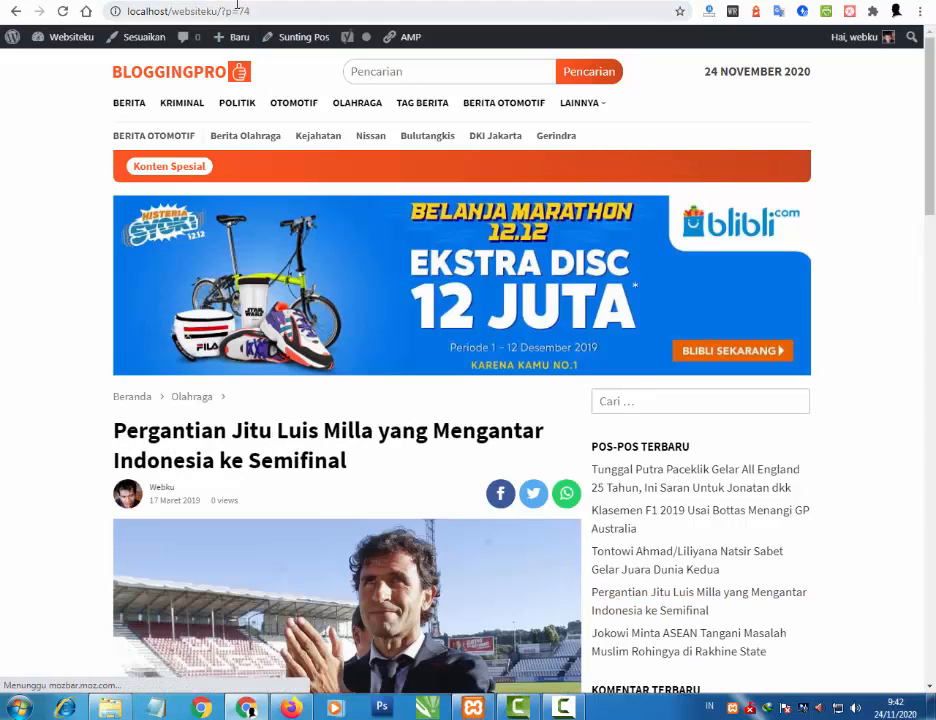
drag(239, 11, 280, 10)
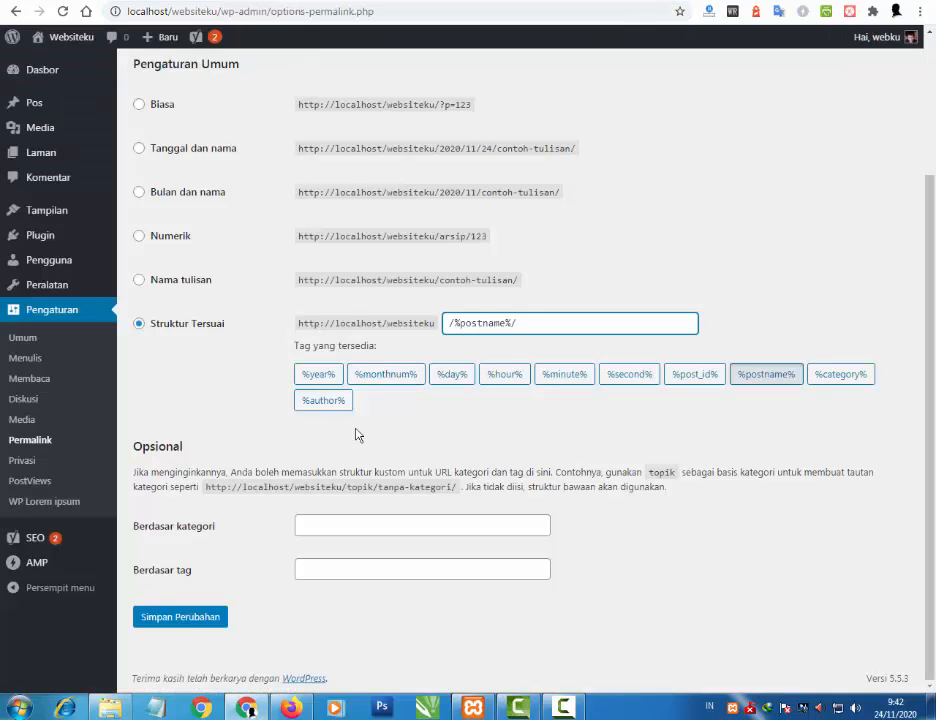
Step: Save the permalink changes and reload the open post to examine its address
click(197, 621)
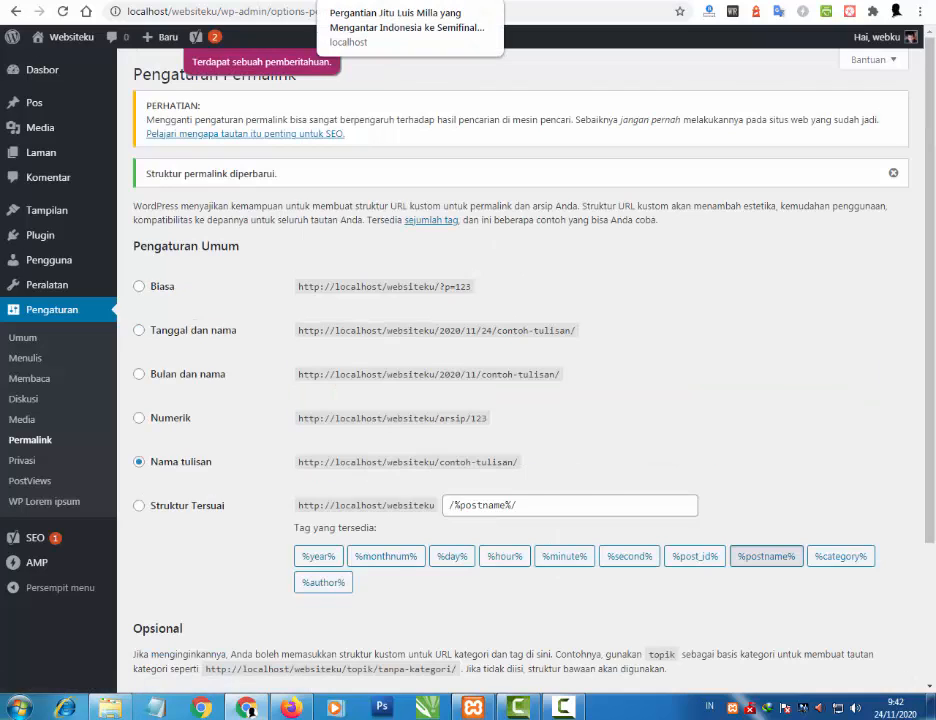
click(372, 1)
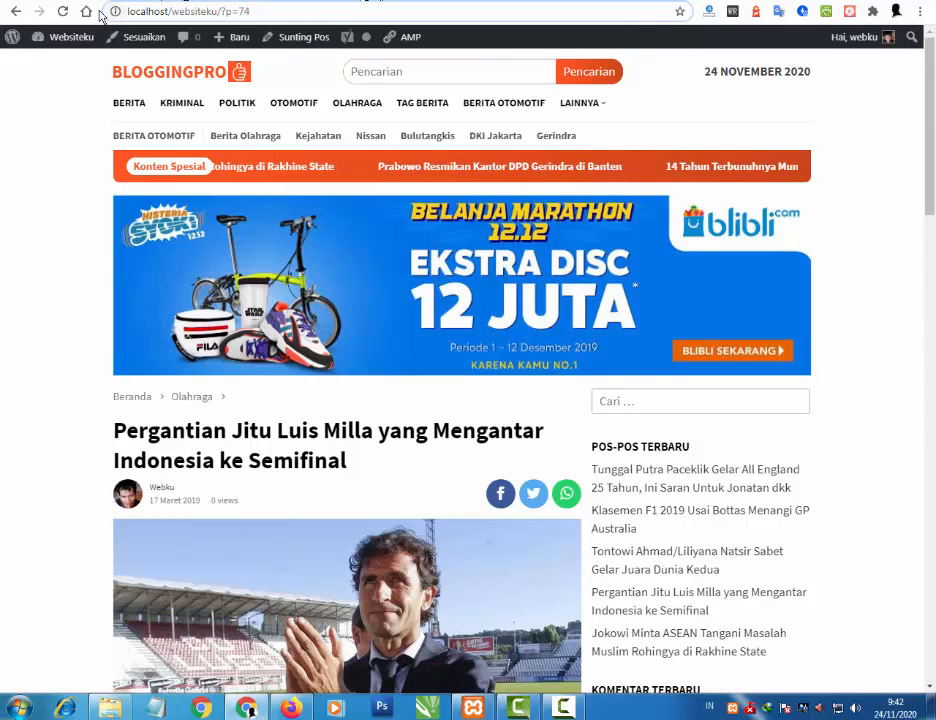
click(62, 12)
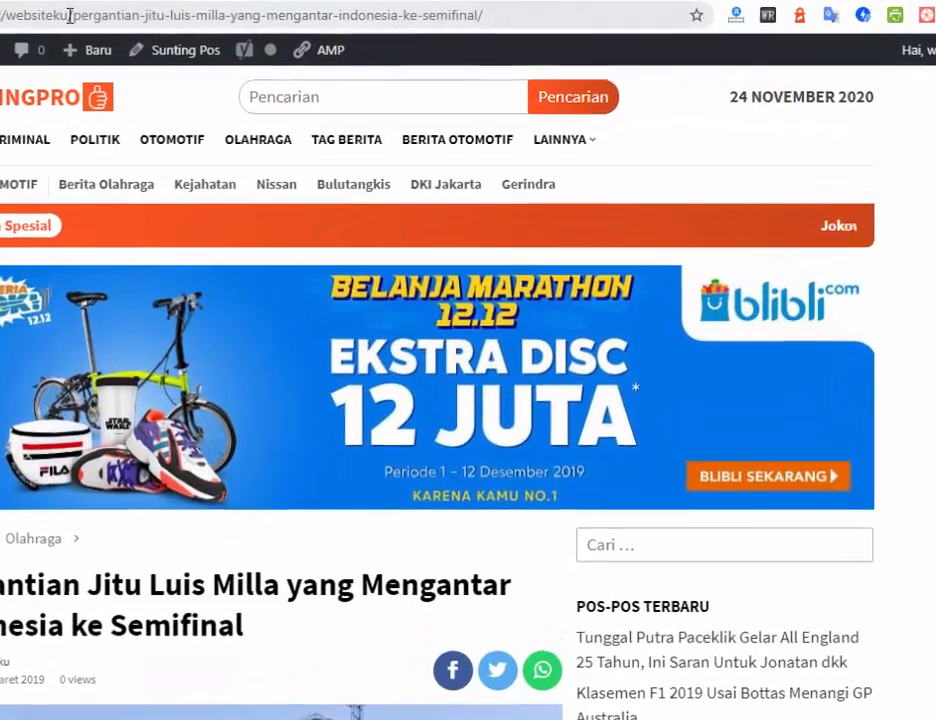
drag(67, 15, 502, 15)
click(502, 14)
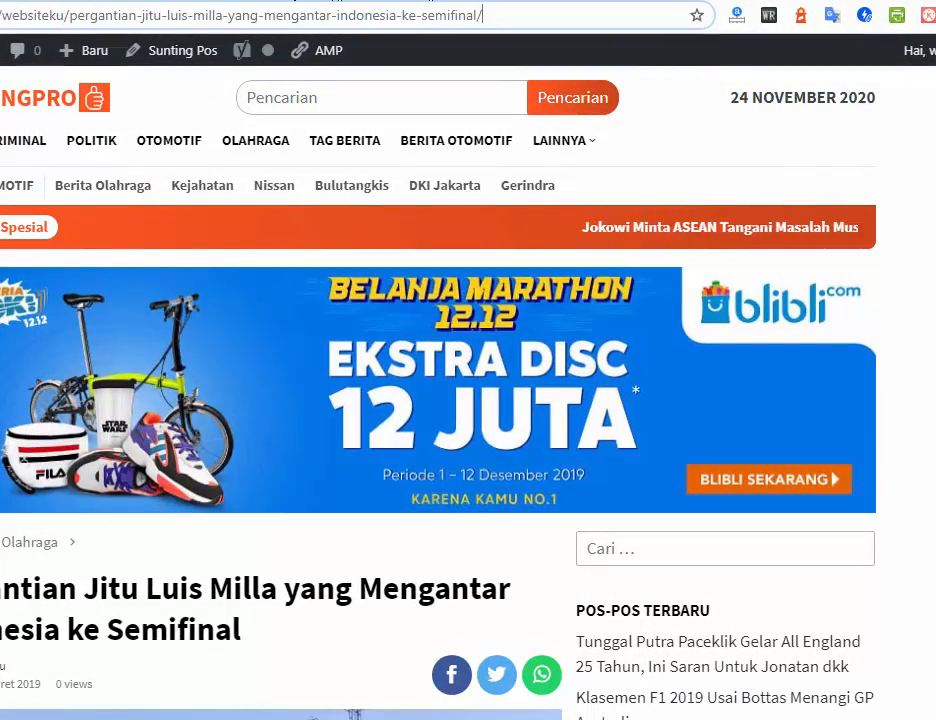
Step: Compare the custom /%postname%/ structure in the permalink settings with the post-name part of the open post's address
click(200, 1)
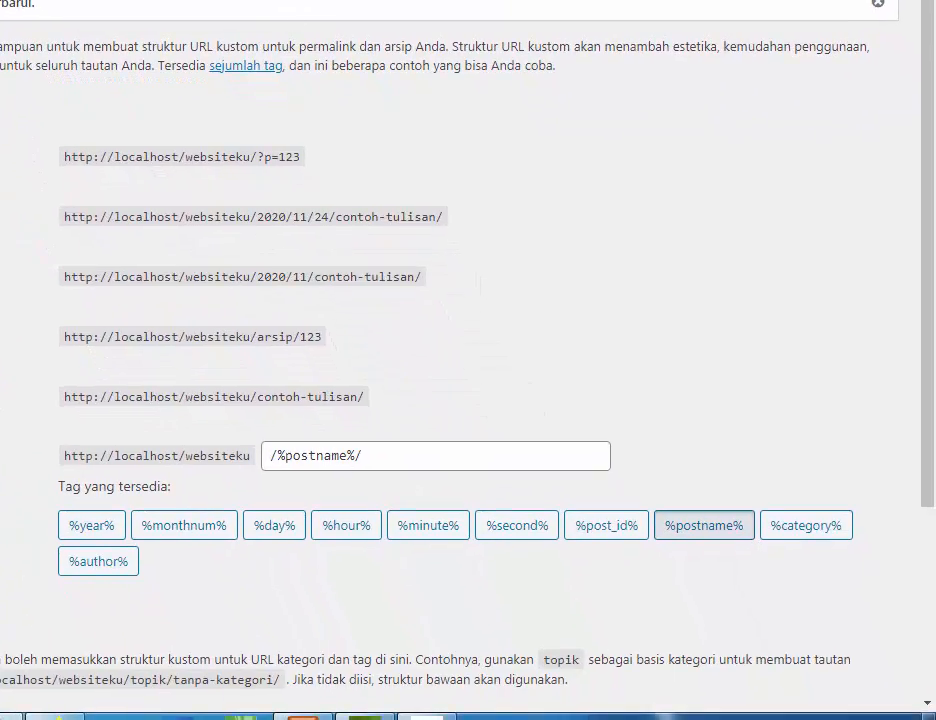
click(395, 457)
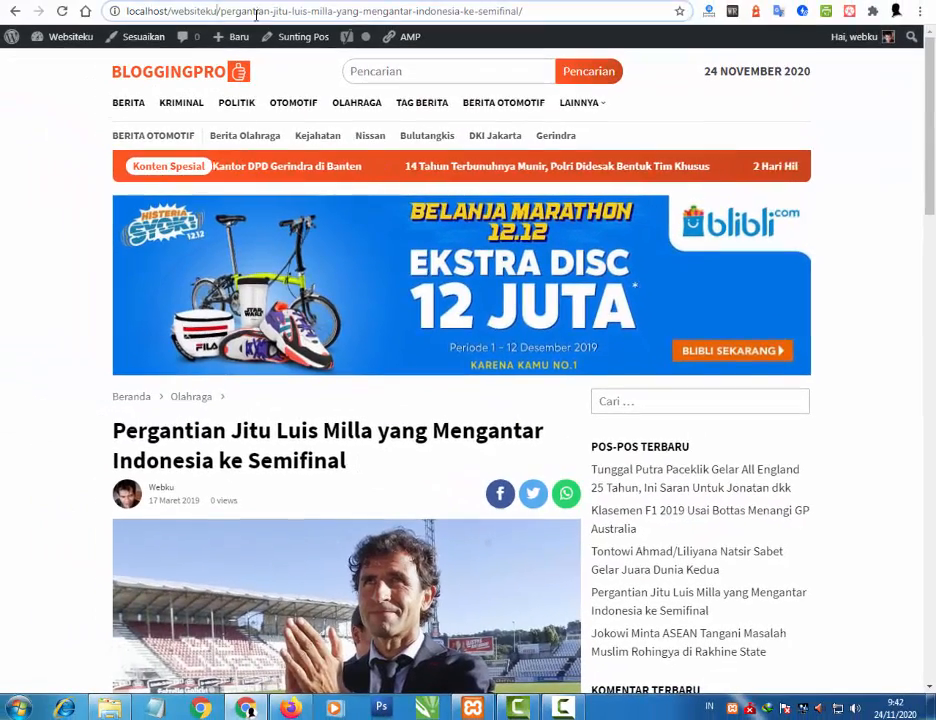
drag(217, 11, 556, 12)
click(558, 13)
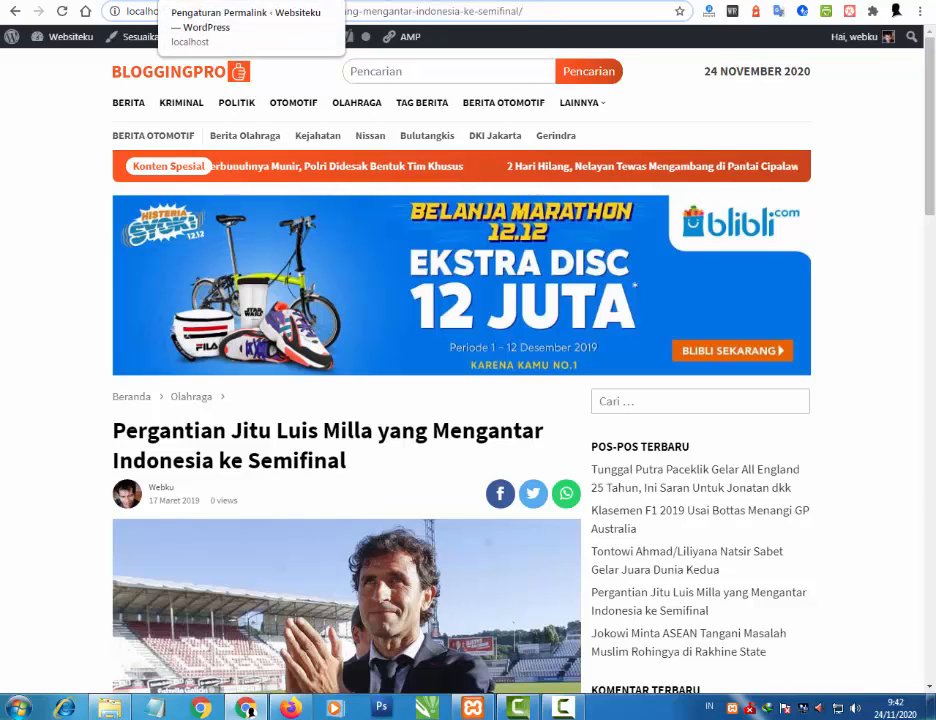
click(228, 1)
scroll(299, 307, down, 1)
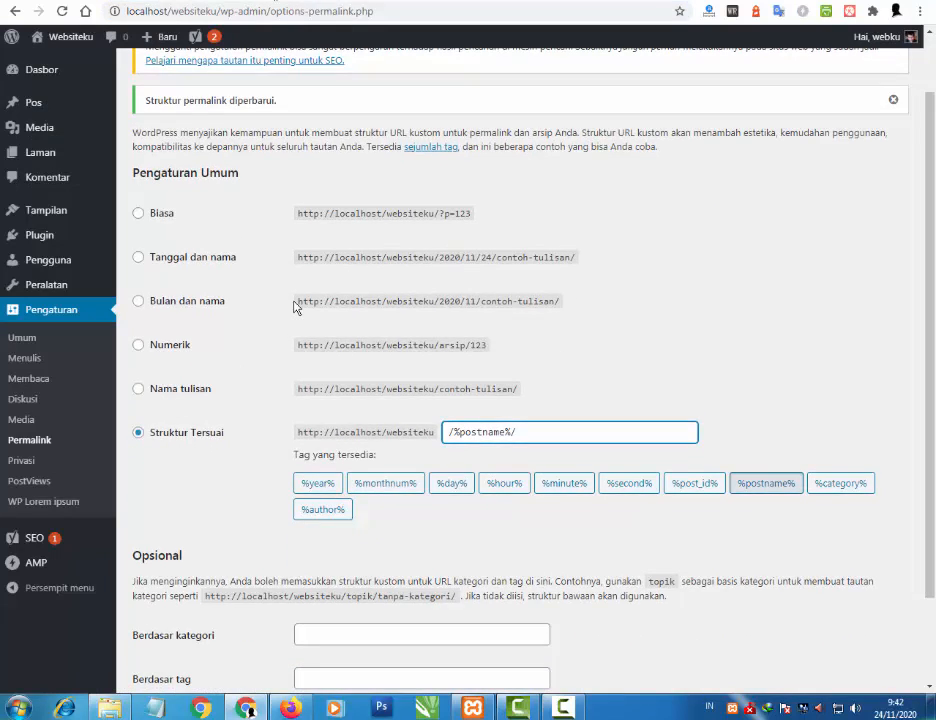
scroll(297, 306, down, 1)
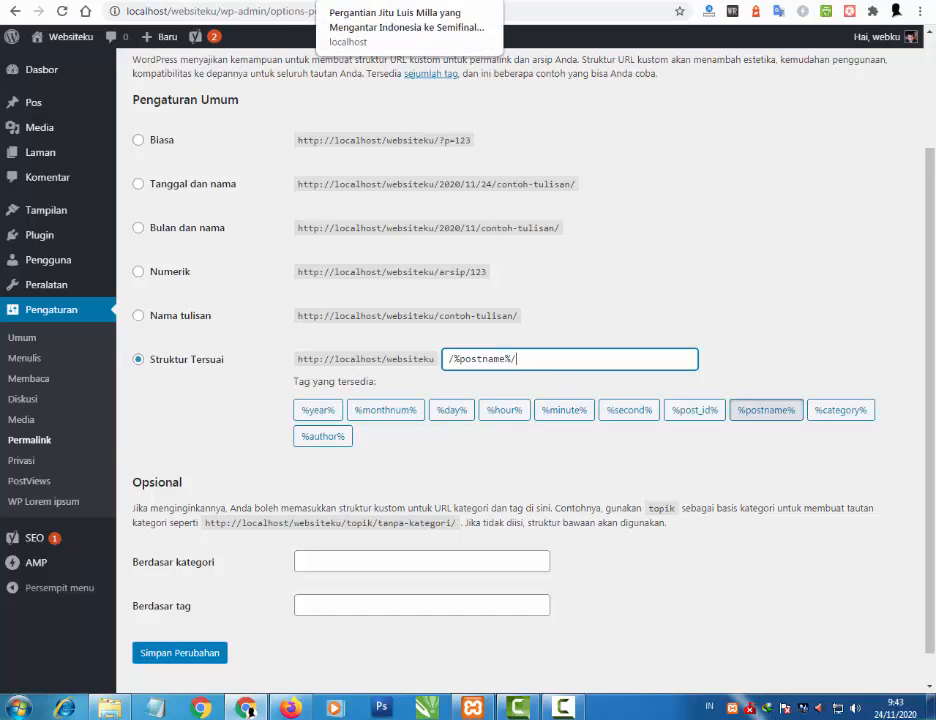
click(400, 0)
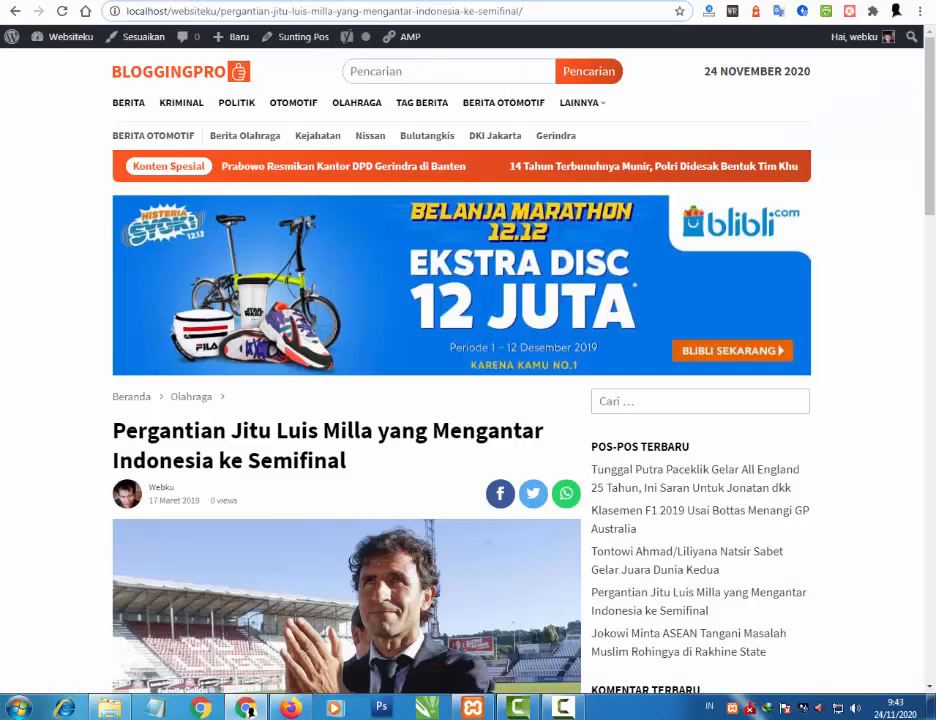
Step: Search Google for "yoast permalink helper" in a new browser page and open the YOAST permalink helper result
click(250, 710)
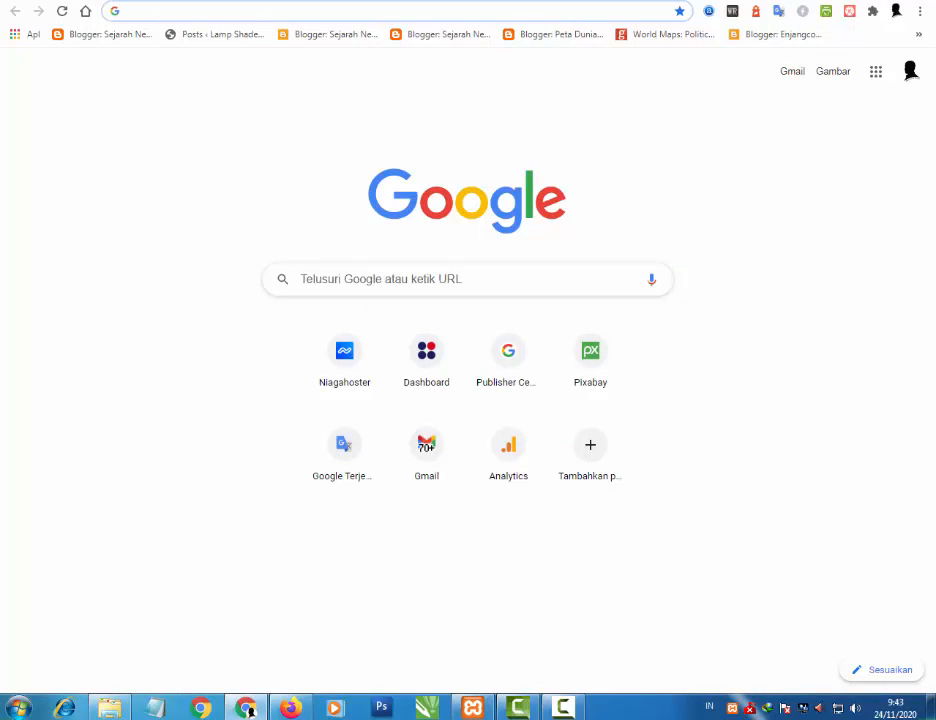
text(yoast)
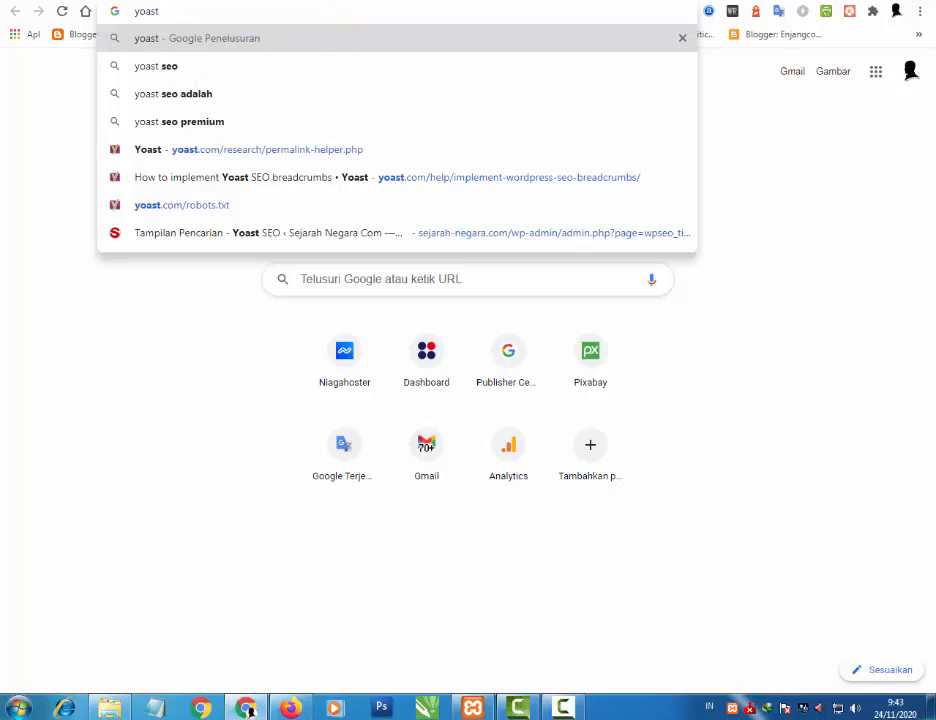
text( permalin)
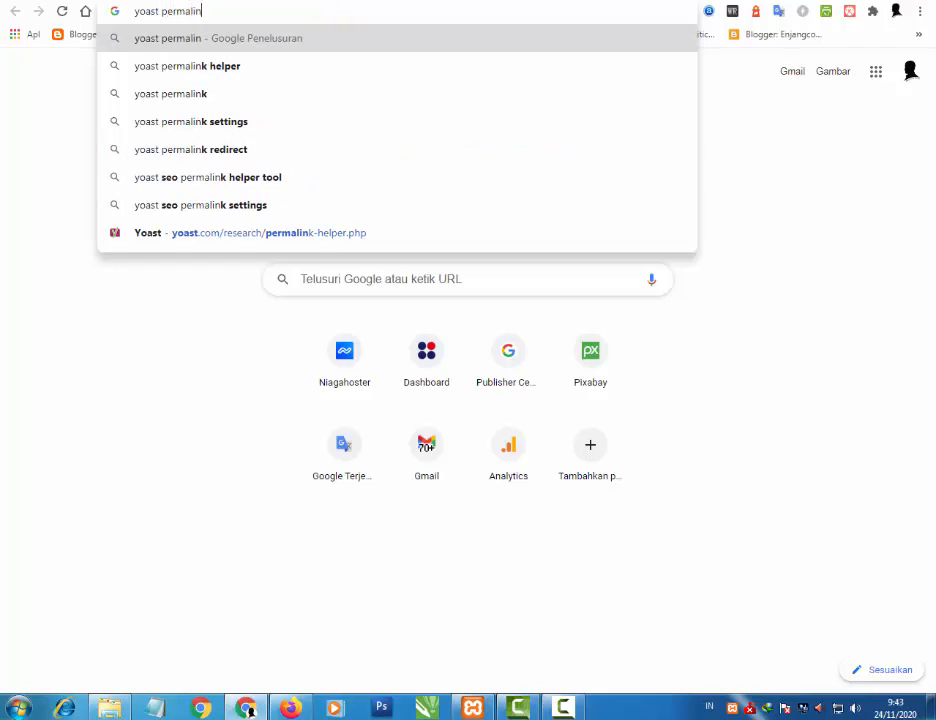
text(k help)
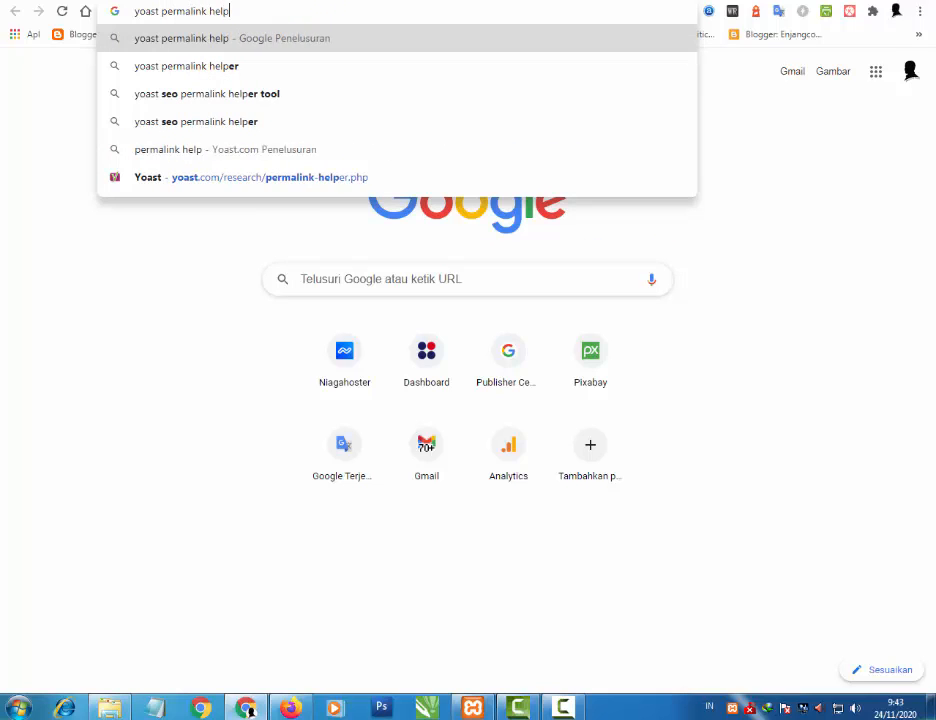
text(er)
key(Return)
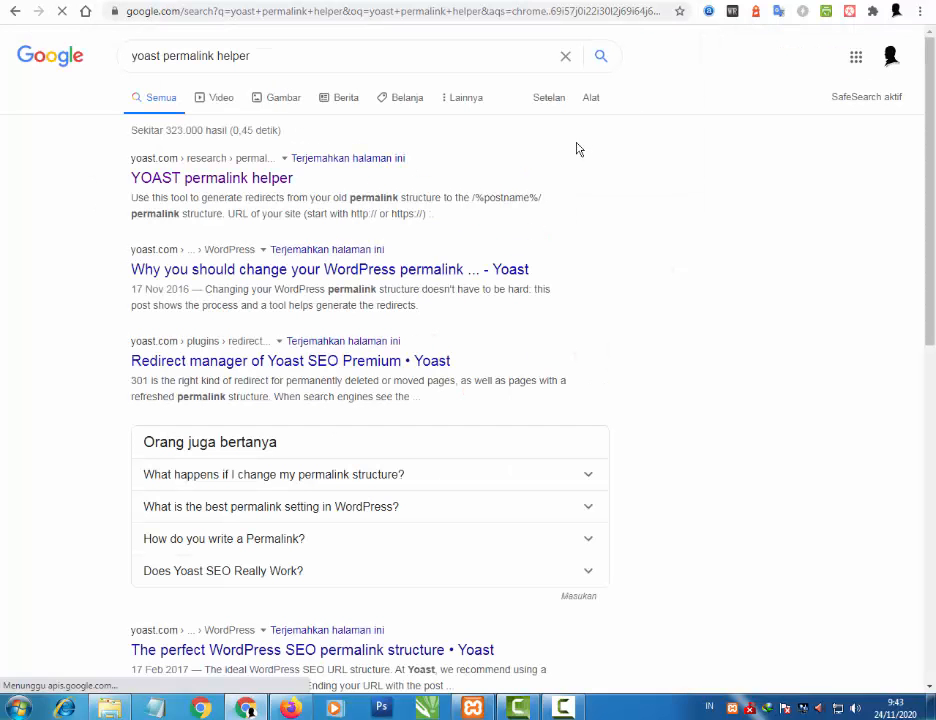
click(241, 182)
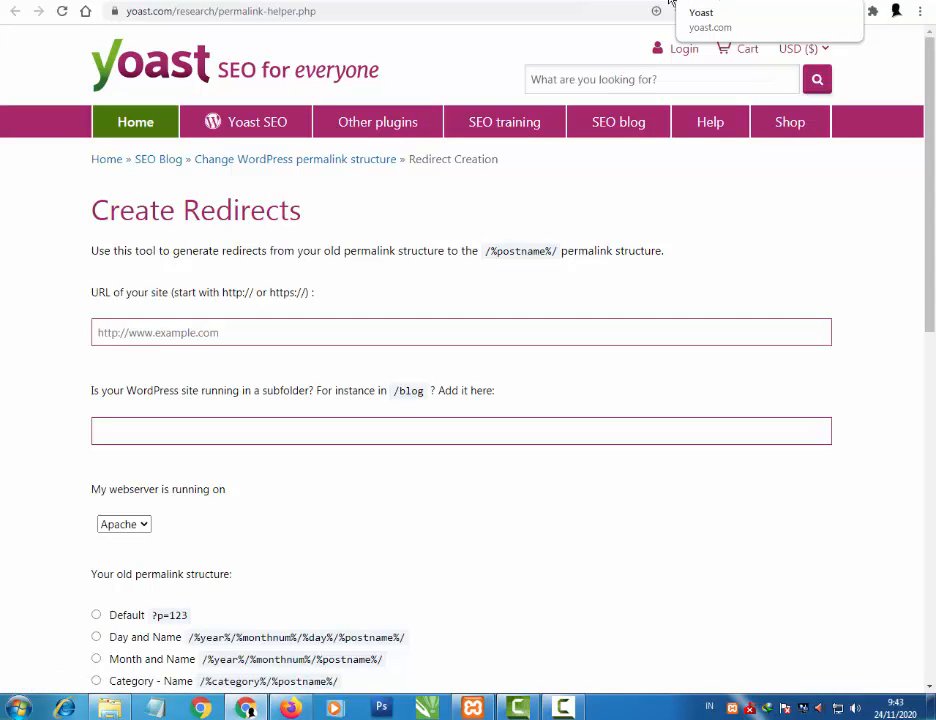
click(247, 708)
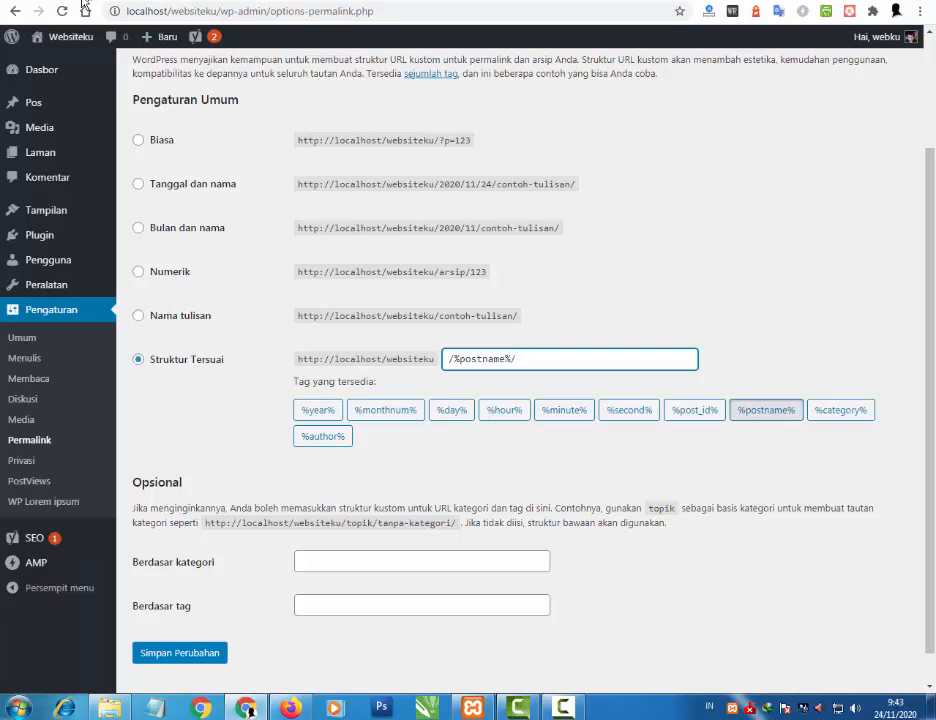
click(249, 708)
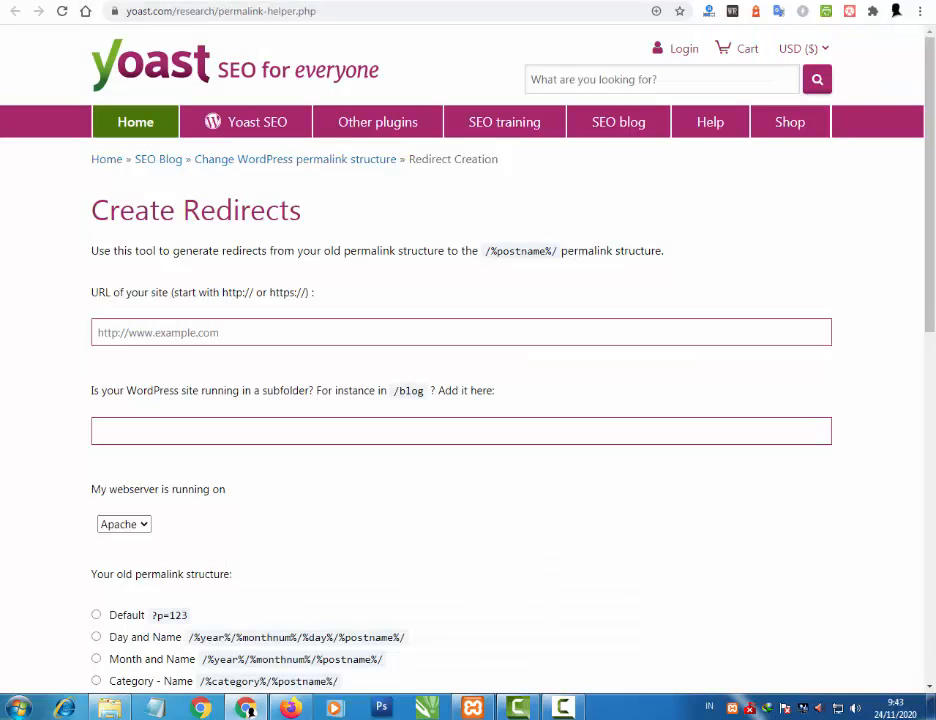
click(249, 708)
mouse_move(70, 36)
right_click(80, 62)
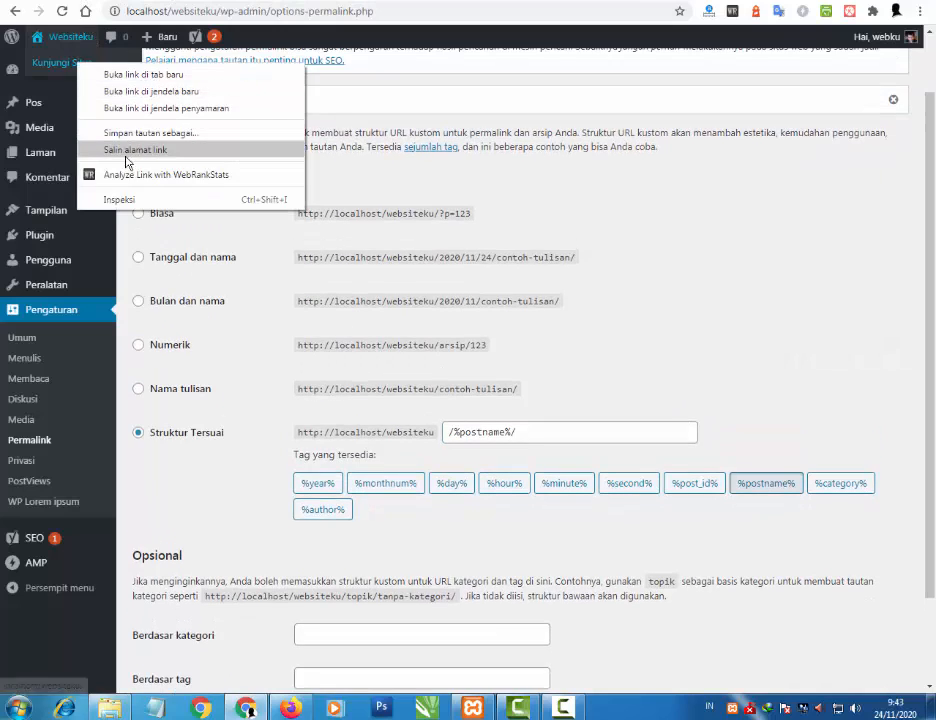
click(127, 150)
click(247, 708)
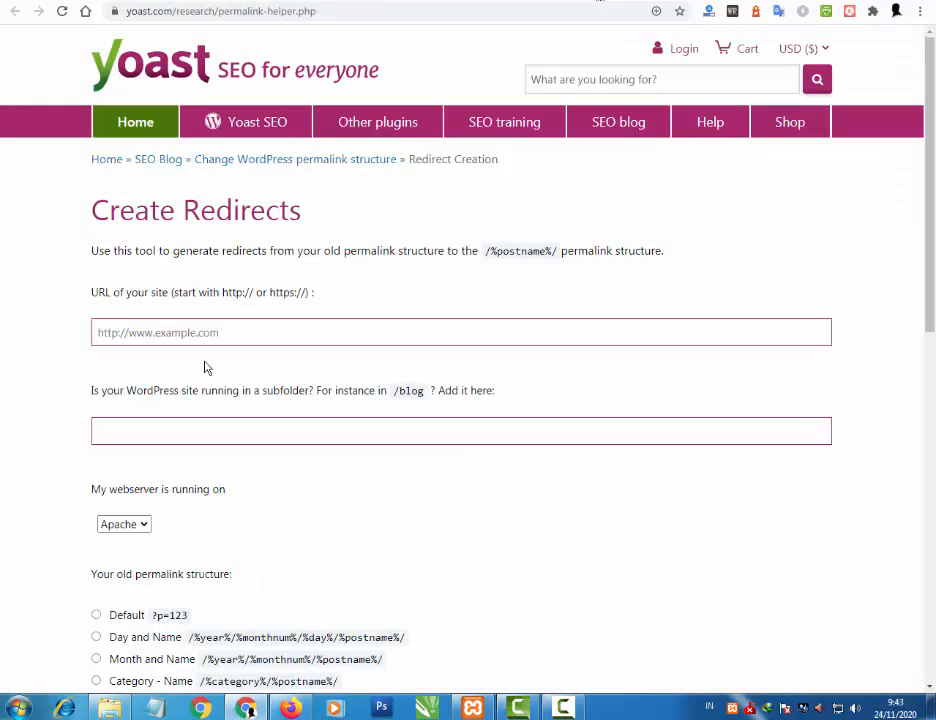
click(216, 332)
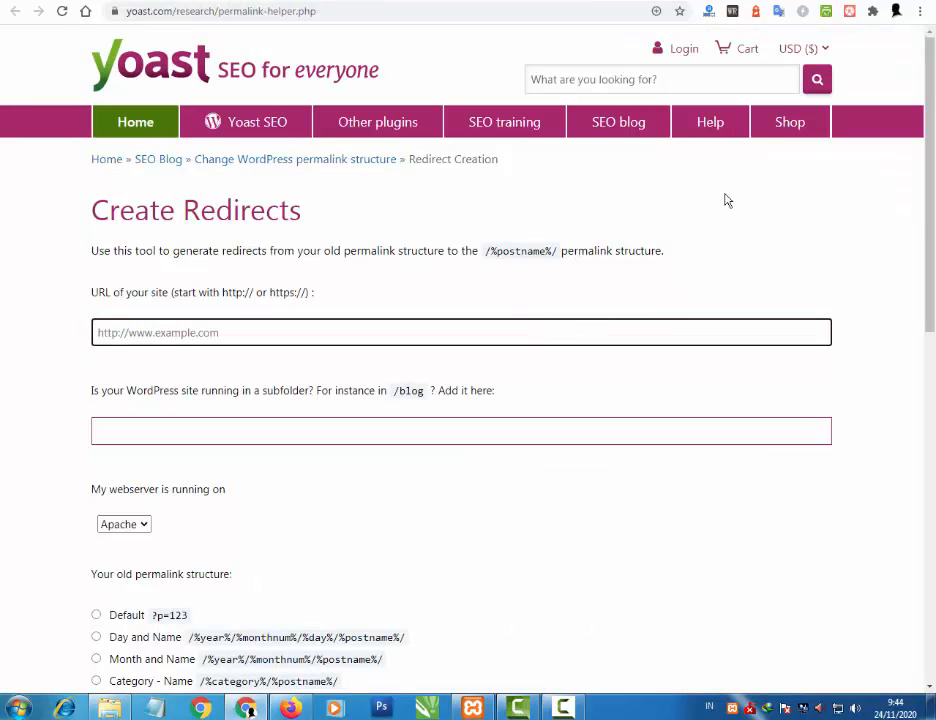
click(250, 709)
click(250, 709)
text(http://localhost/websiteku/)
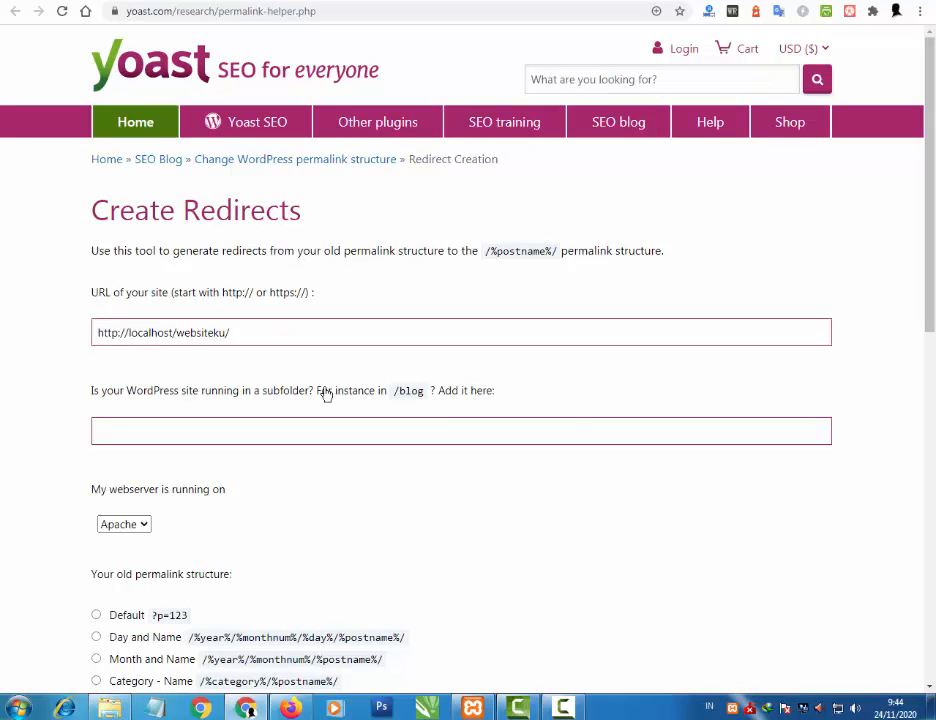
Step: Select Default ?p=123 as the old permalink structure and review the form's other fields
scroll(320, 415, down, 2)
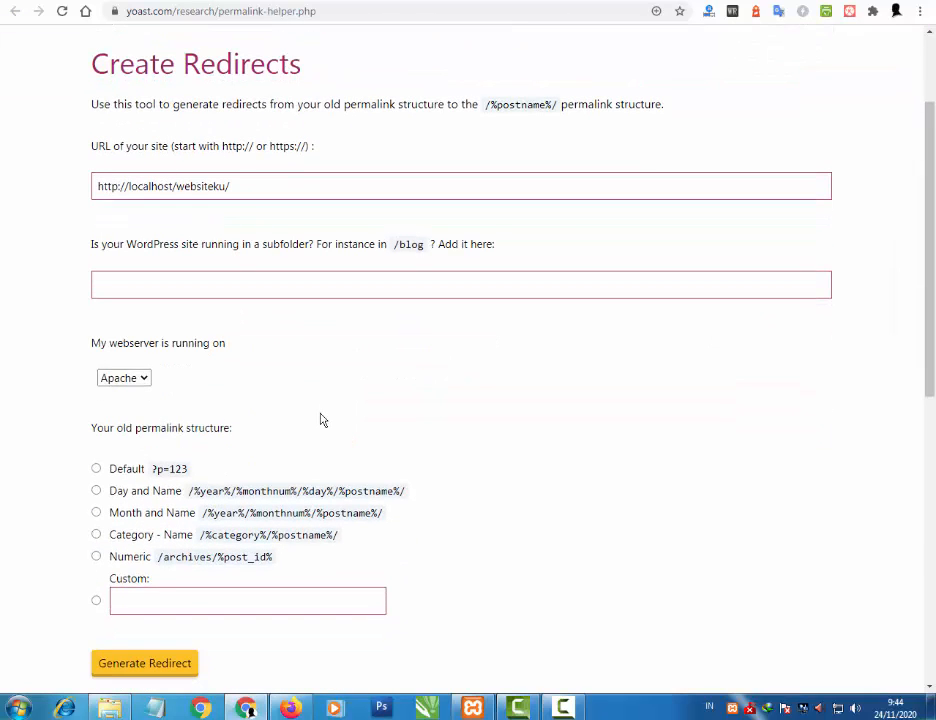
click(96, 469)
scroll(305, 455, down, 1)
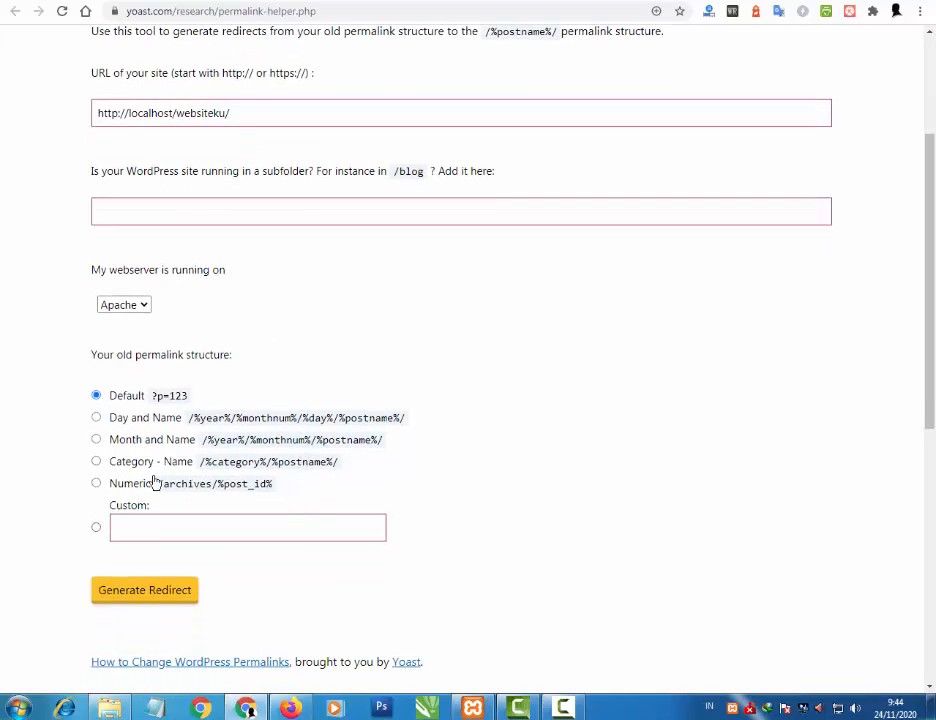
scroll(217, 351, up, 2)
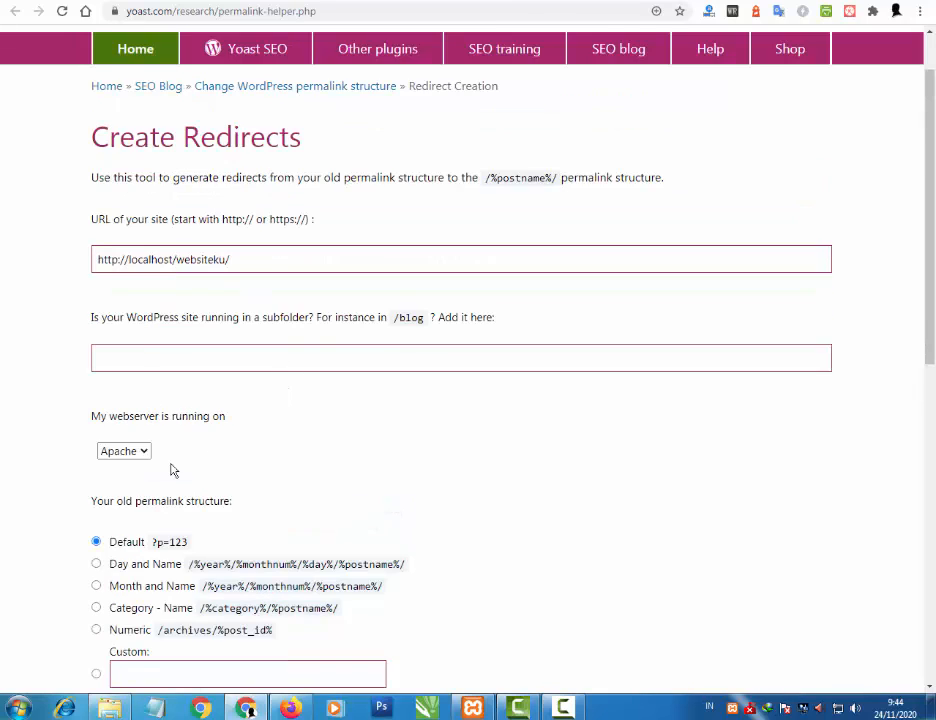
Step: Set the old permalink structure to Custom with /%postname%/ and generate the redirect
scroll(173, 470, down, 2)
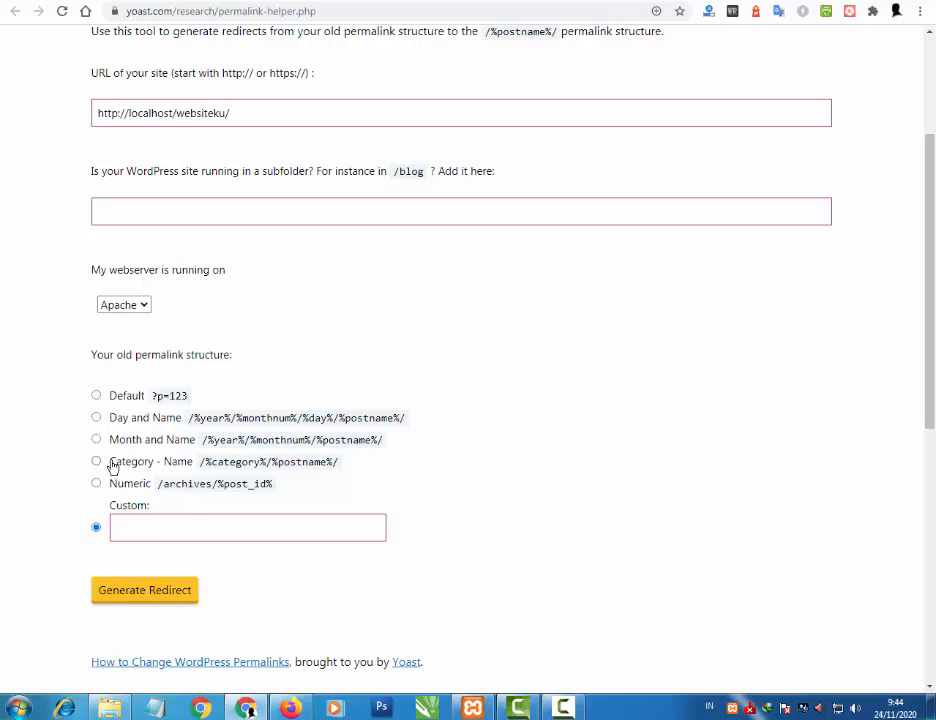
click(166, 530)
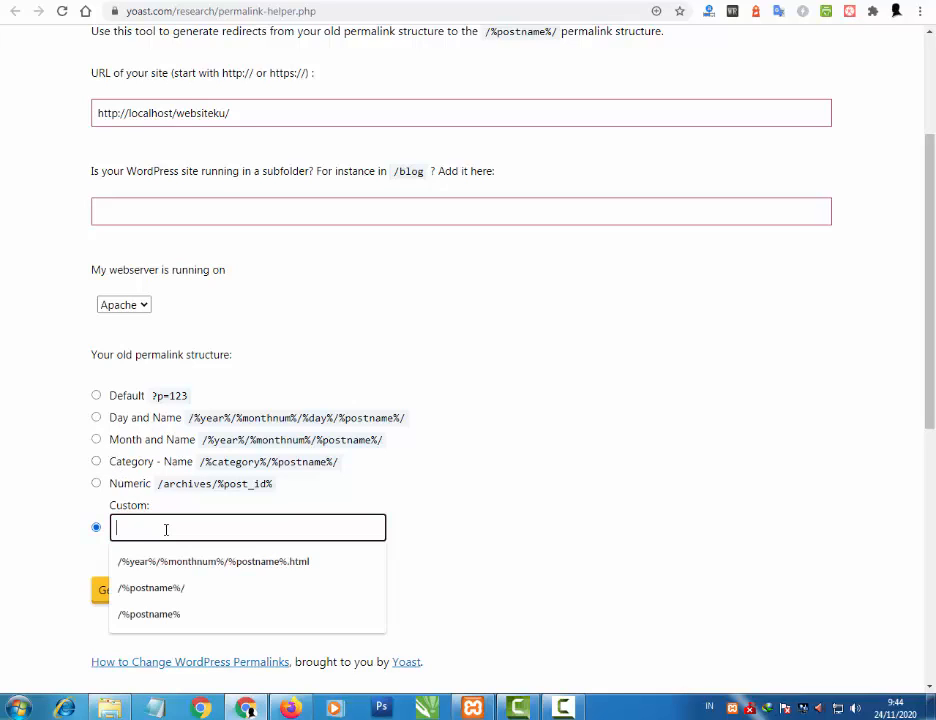
click(172, 590)
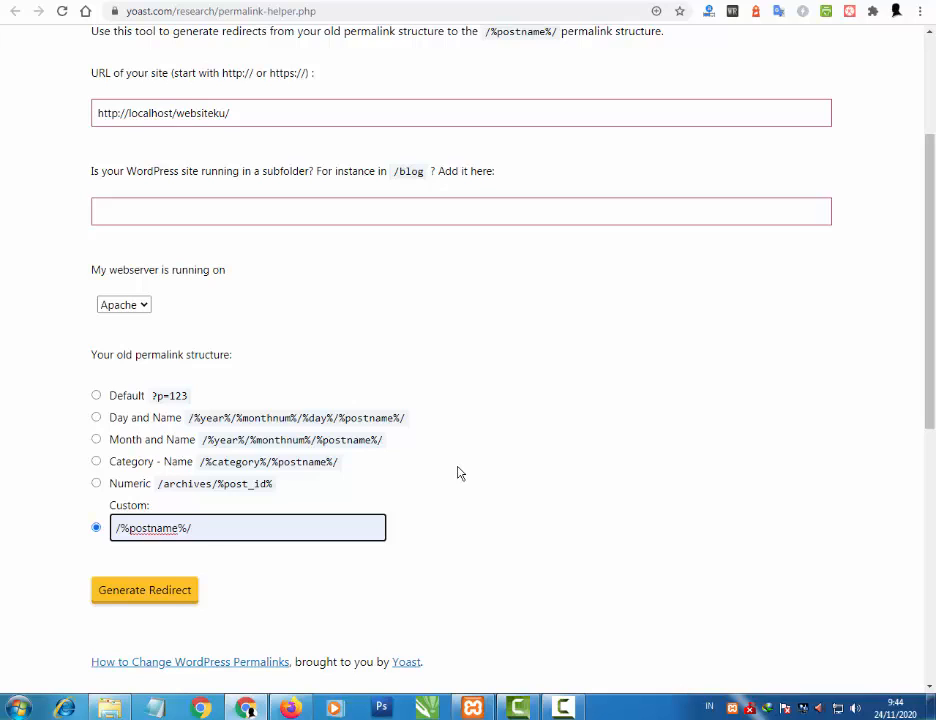
click(150, 591)
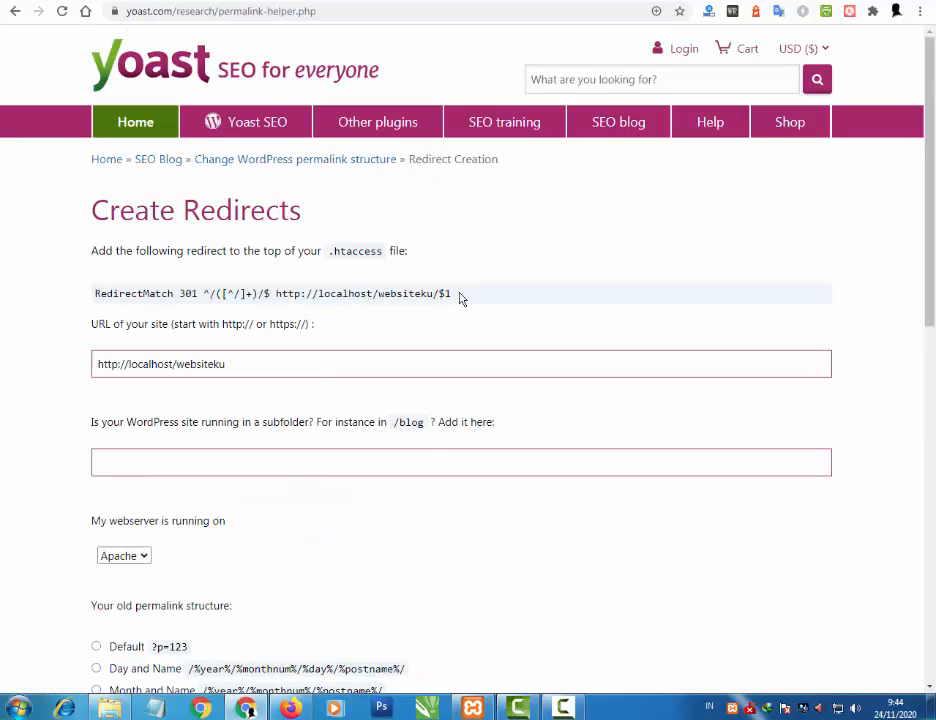
Step: Copy the complete generated RedirectMatch 301 line meant for the .htaccess file
drag(462, 298, 250, 298)
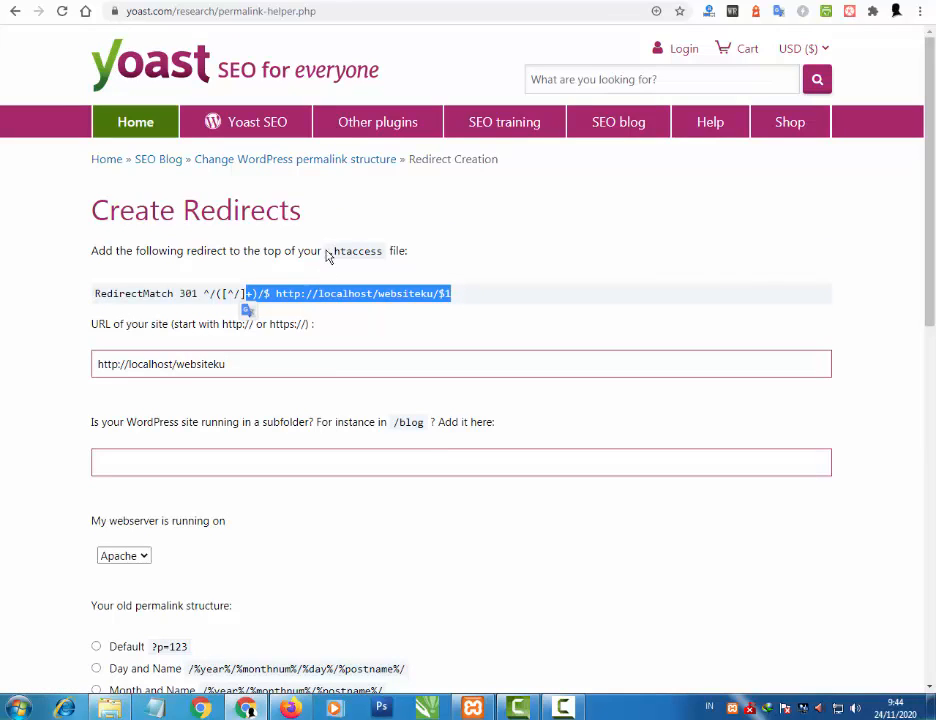
drag(328, 251, 365, 251)
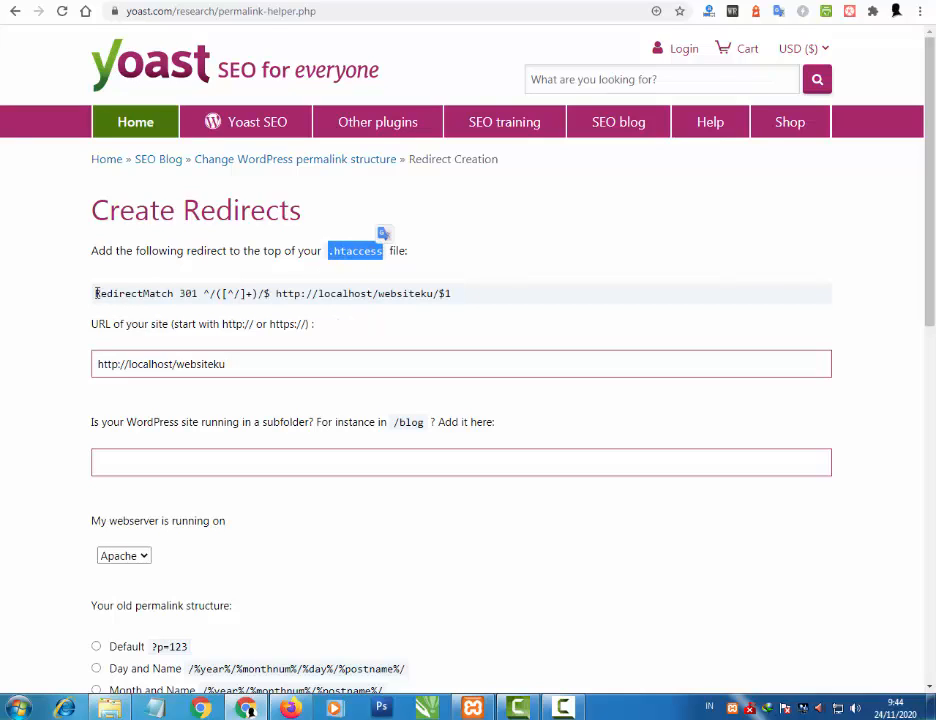
drag(96, 293, 452, 294)
right_click(433, 296)
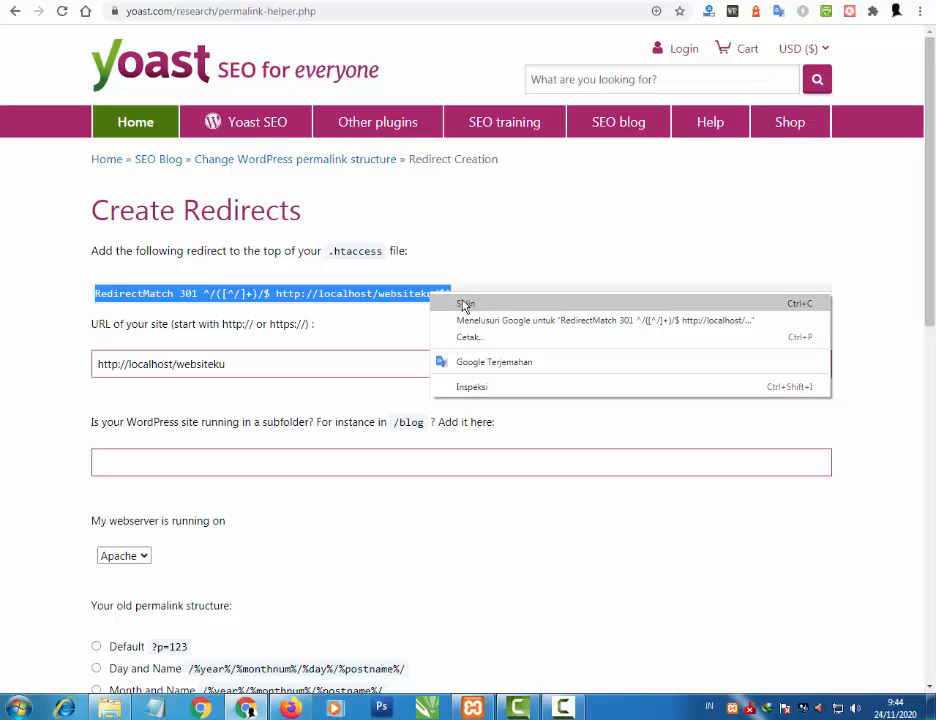
click(466, 305)
Step: Return to the WordPress dashboard and open the Penyunting Berkas file editor among Yoast SEO's Alat tools
click(150, 1)
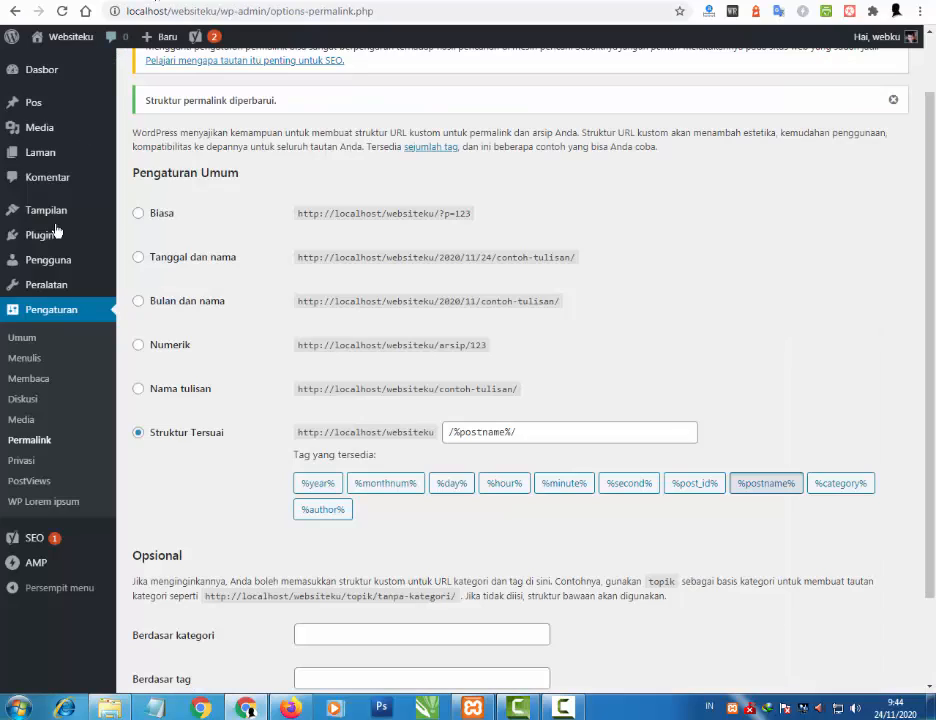
mouse_move(36, 538)
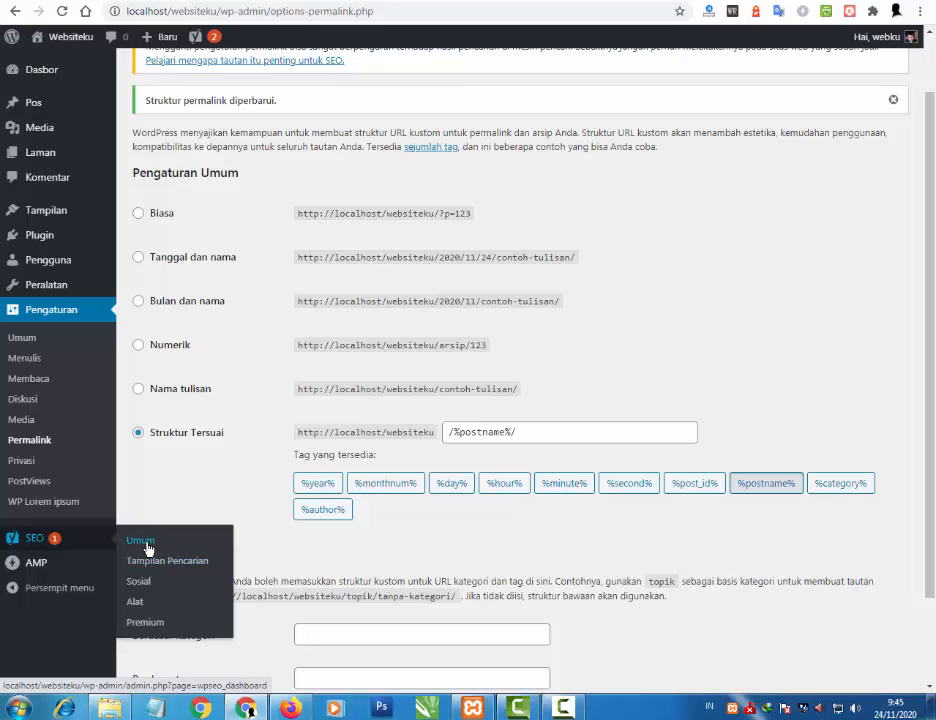
click(137, 604)
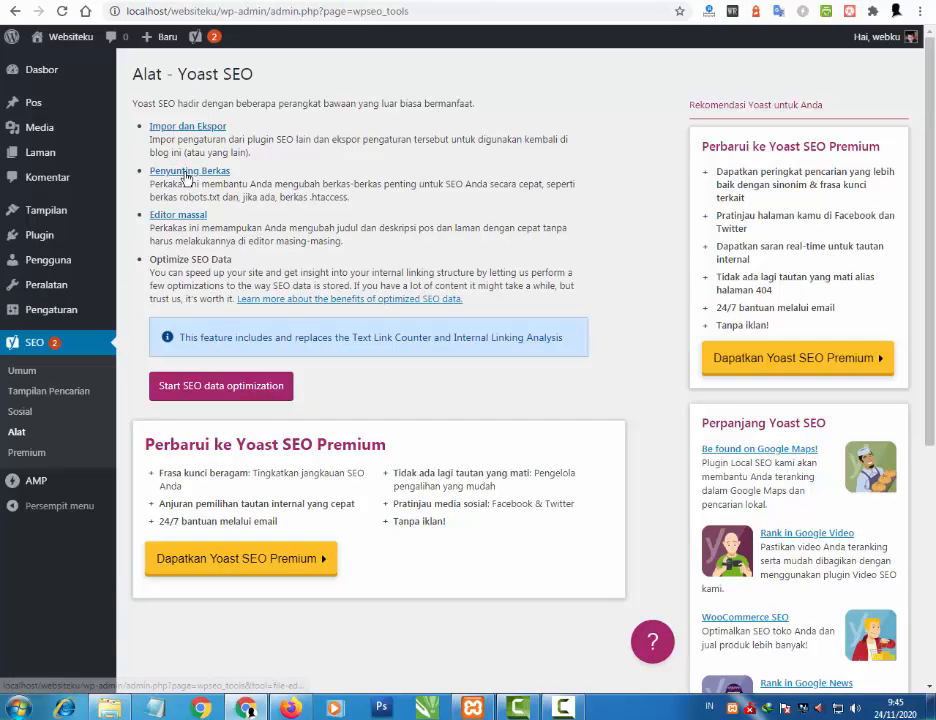
click(186, 173)
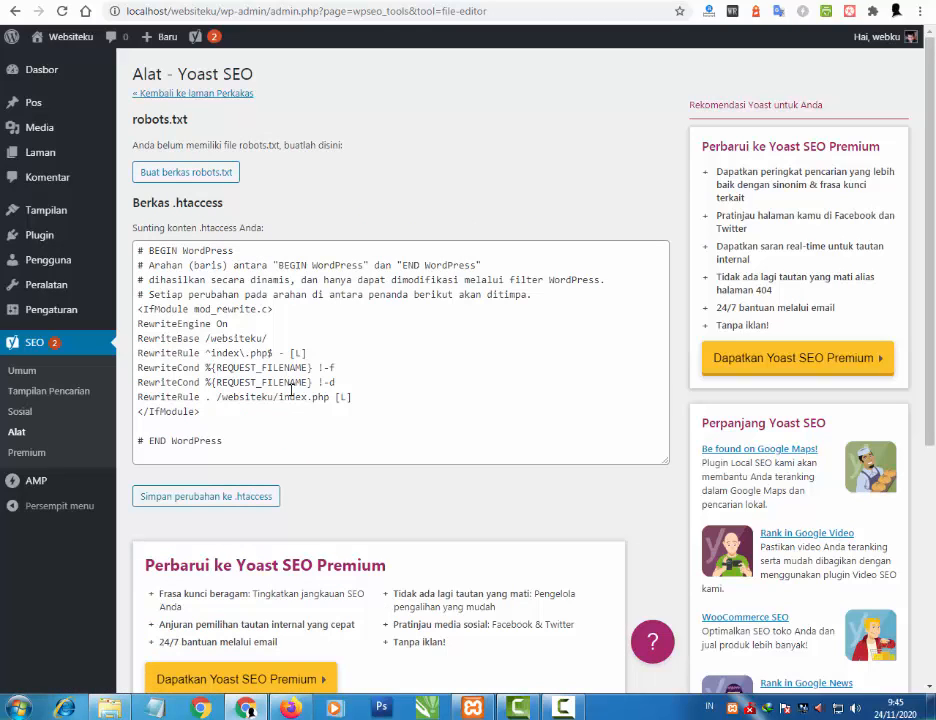
Step: Insert a new first line in the .htaccess content and paste the copied RedirectMatch 301 redirect above # BEGIN WordPress
click(137, 251)
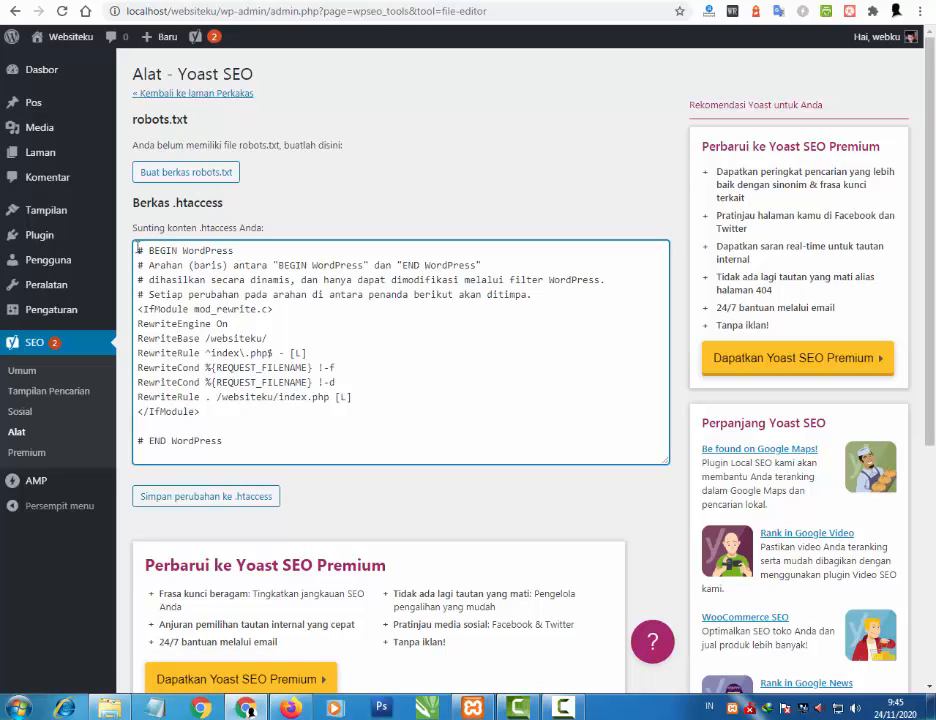
key(Return)
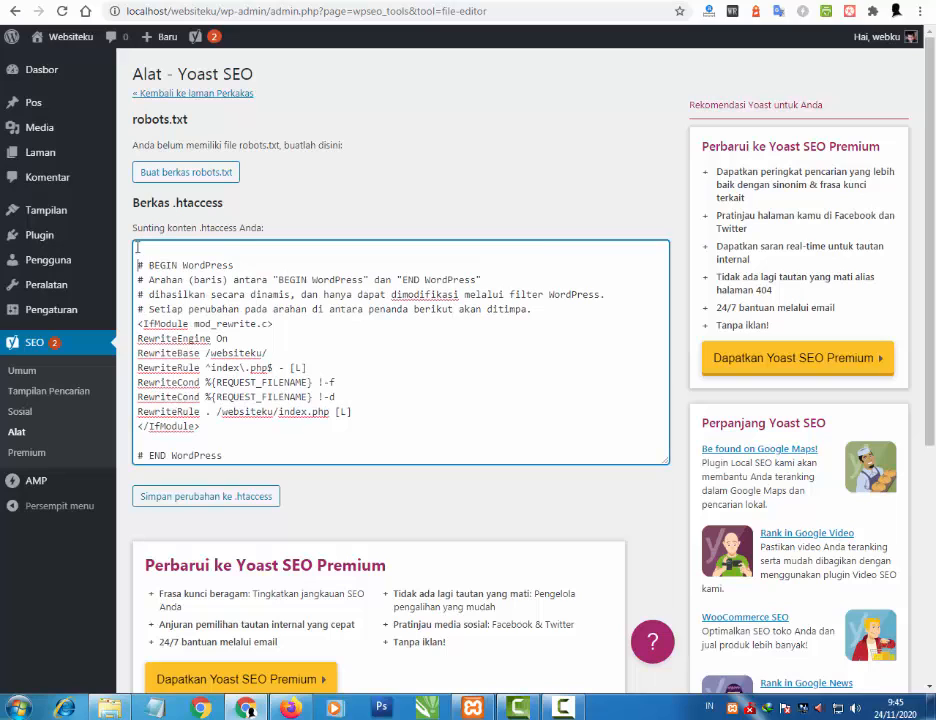
right_click(161, 249)
click(213, 338)
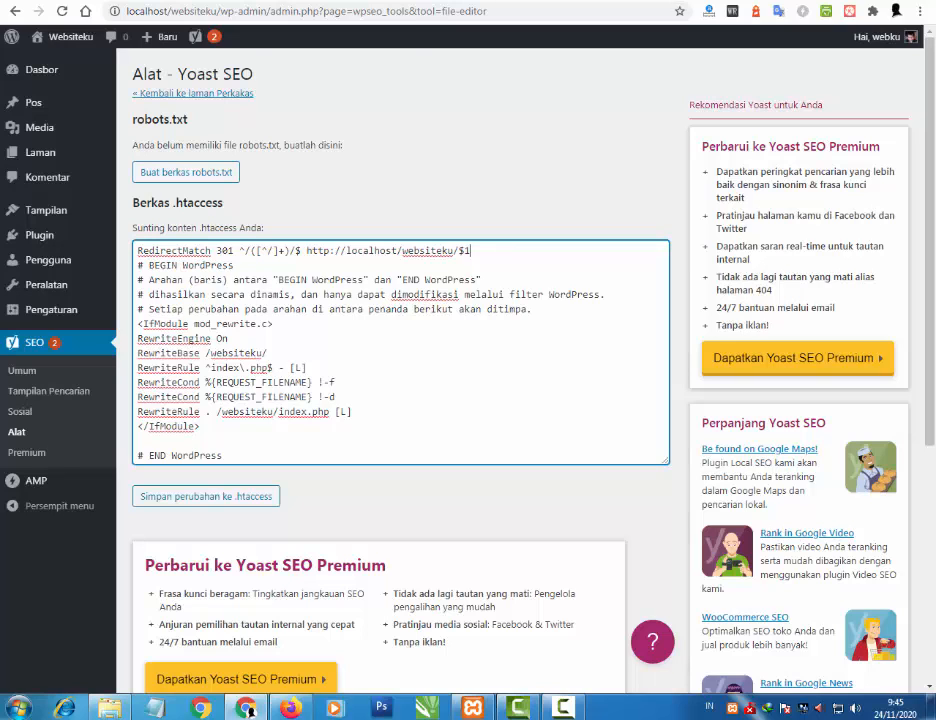
Step: Return to the open post and examine the post-name part of its address
click(260, 1)
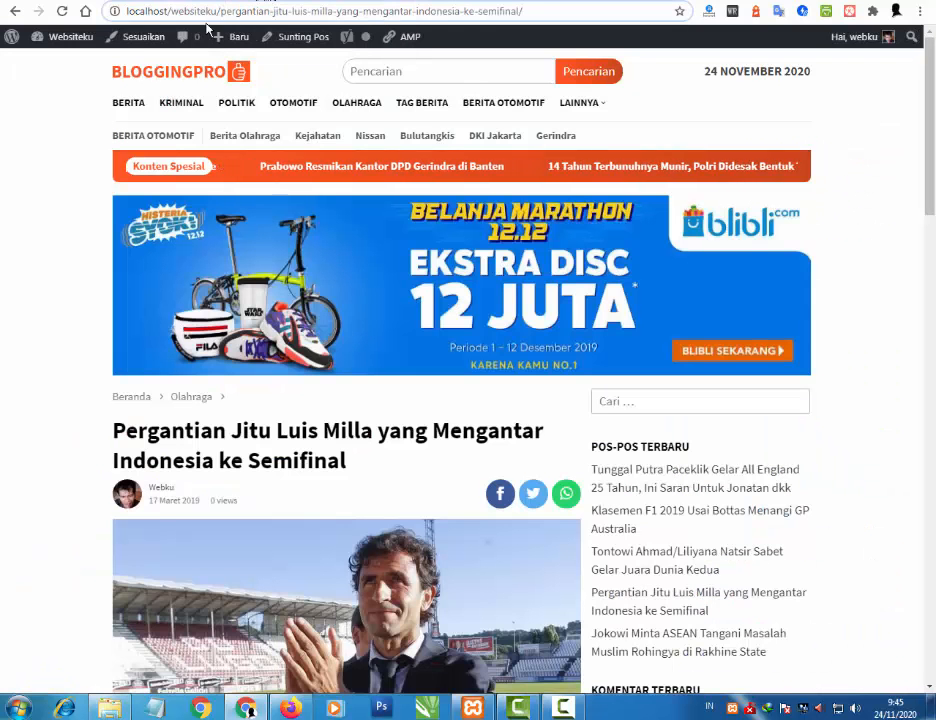
drag(211, 11, 533, 9)
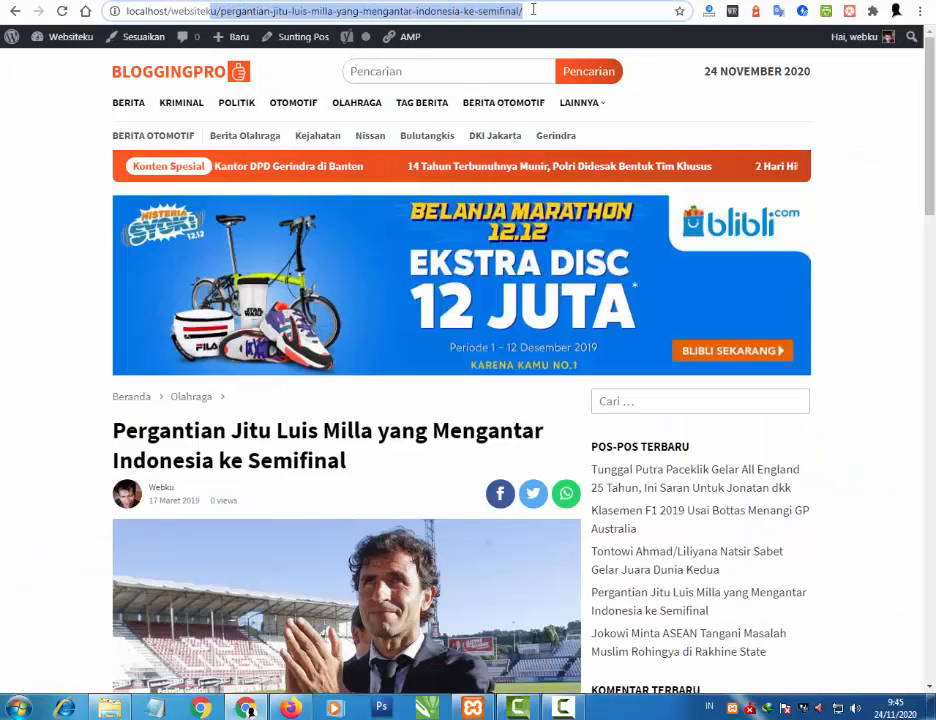
click(533, 9)
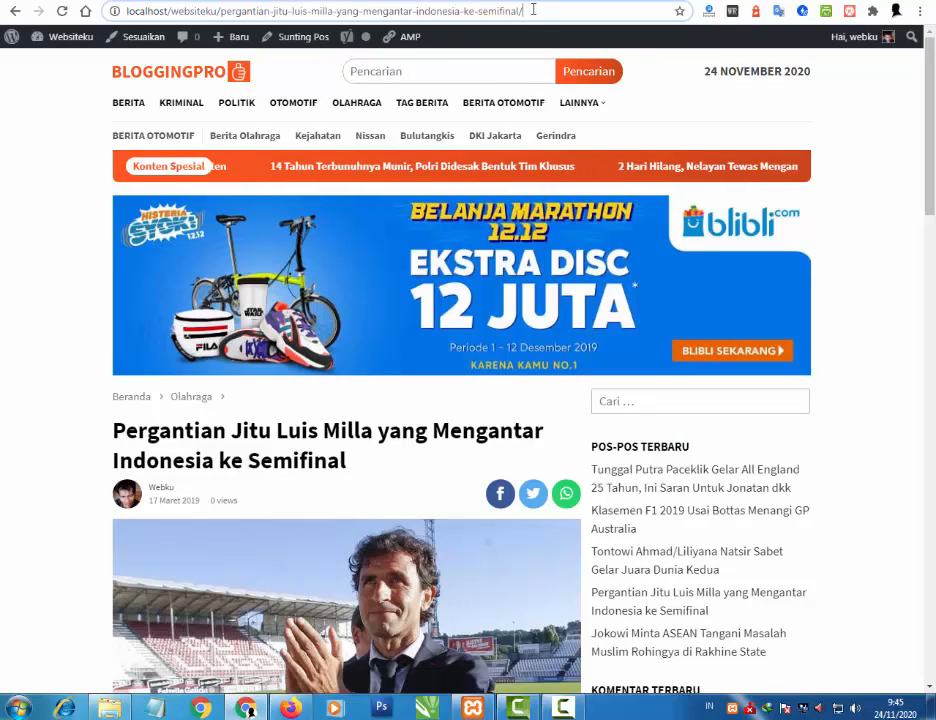